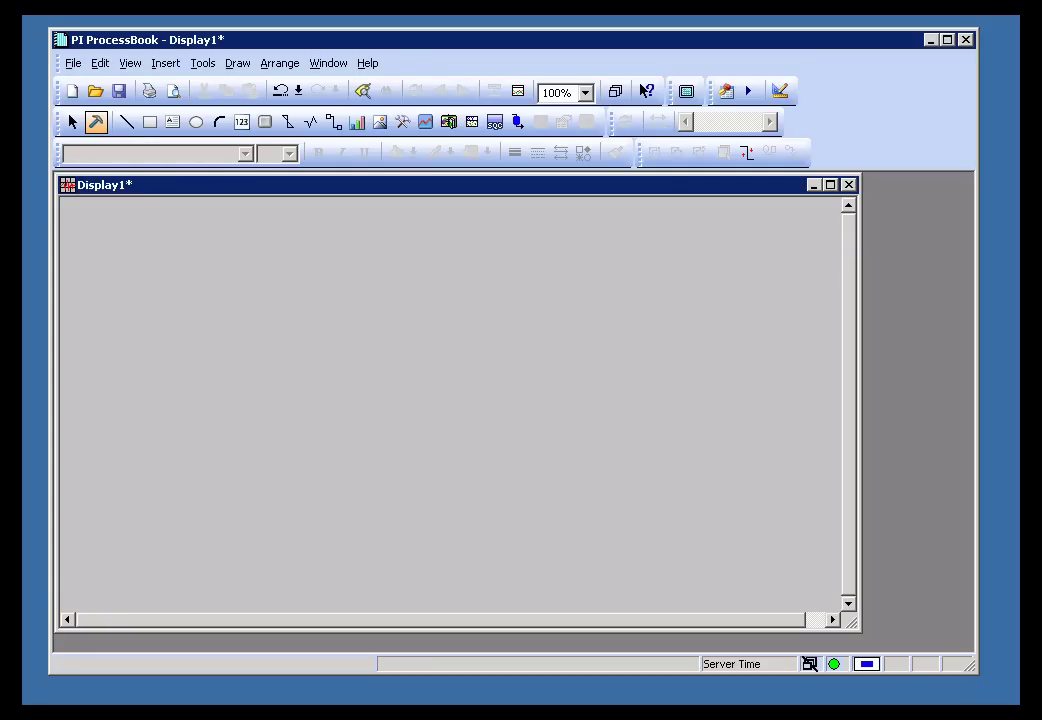
Draw a blue square on the left side of the display
left_click(150, 125)
mouse_move(180, 294)
left_mouse_down()
mouse_move(242, 372)
mouse_move(294, 408)
mouse_move(298, 432)
mouse_move(298, 421)
left_mouse_up()
mouse_move(263, 328)
left_mouse_down()
mouse_move(359, 334)
mouse_move(263, 350)
left_mouse_up()
Draw a blue circle right of the square, replacing a first oval attempt
left_click(196, 122)
left_click_drag(355, 289, 477, 368)
left_click(440, 351)
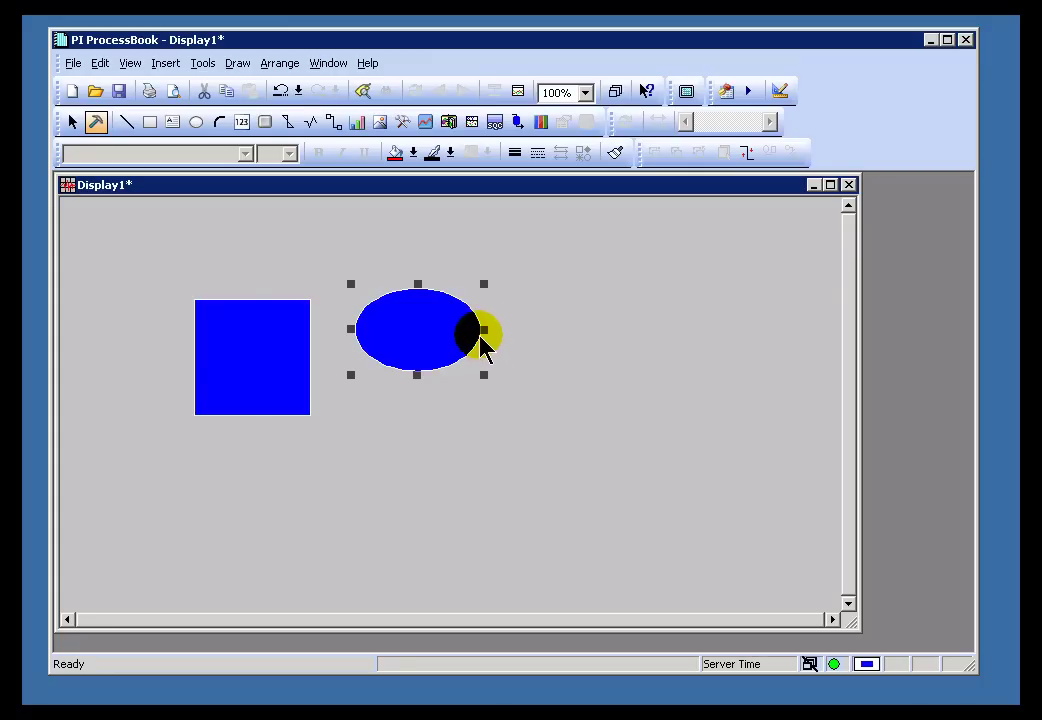
key("Delete")
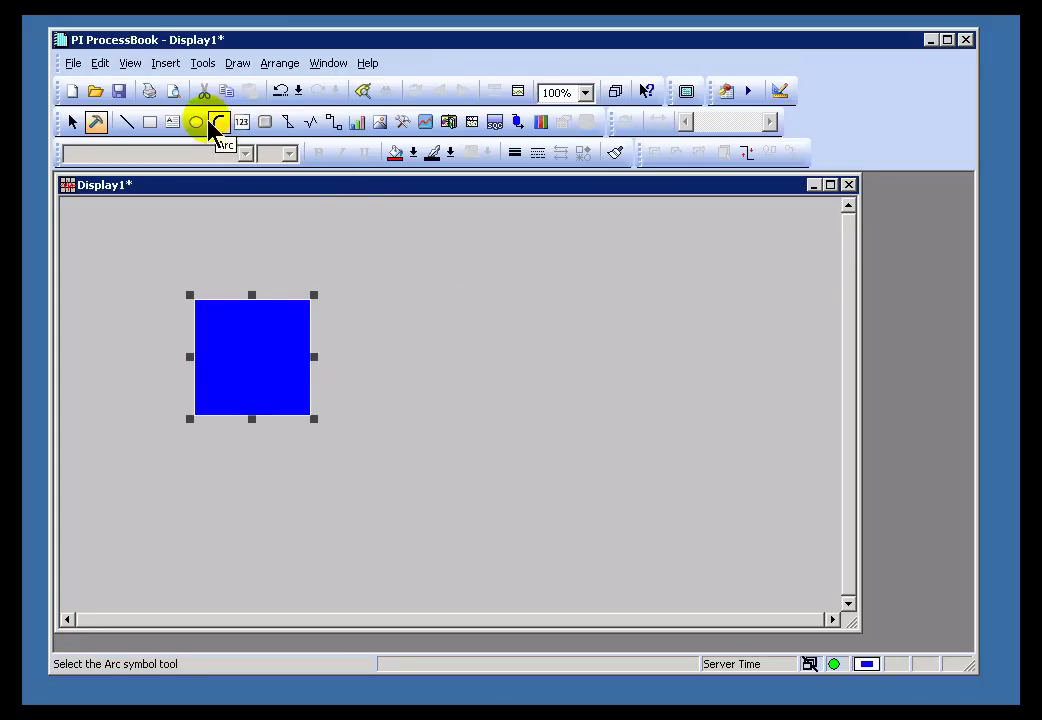
left_click(196, 122)
left_click(428, 305)
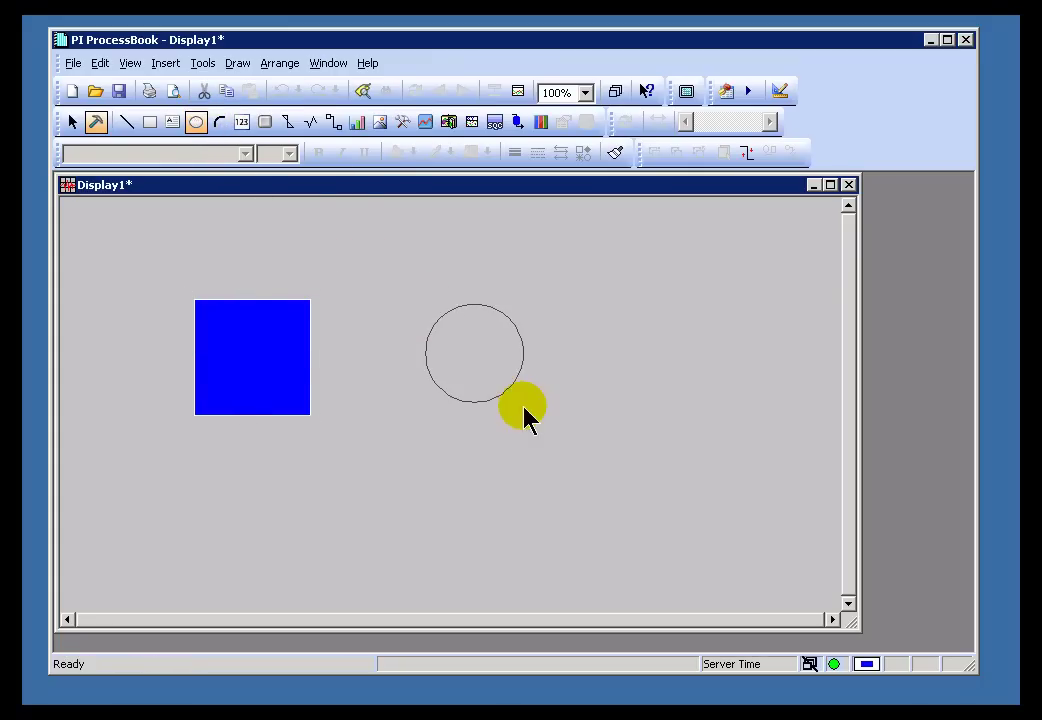
left_click_drag(527, 417, 528, 418)
left_click_drag(482, 360, 472, 334)
Draw a tall blue rectangle under the circle so it forms a dome-topped tank
left_click(279, 325)
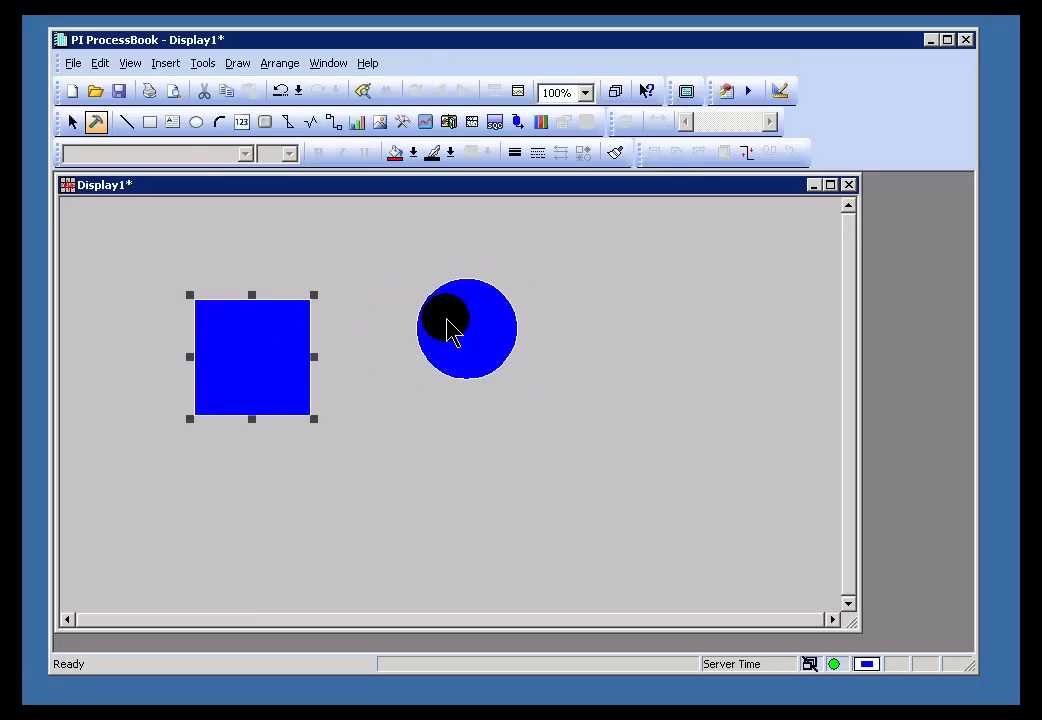
left_click(149, 121)
left_click_drag(438, 475, 528, 340)
left_click_drag(496, 417, 517, 405)
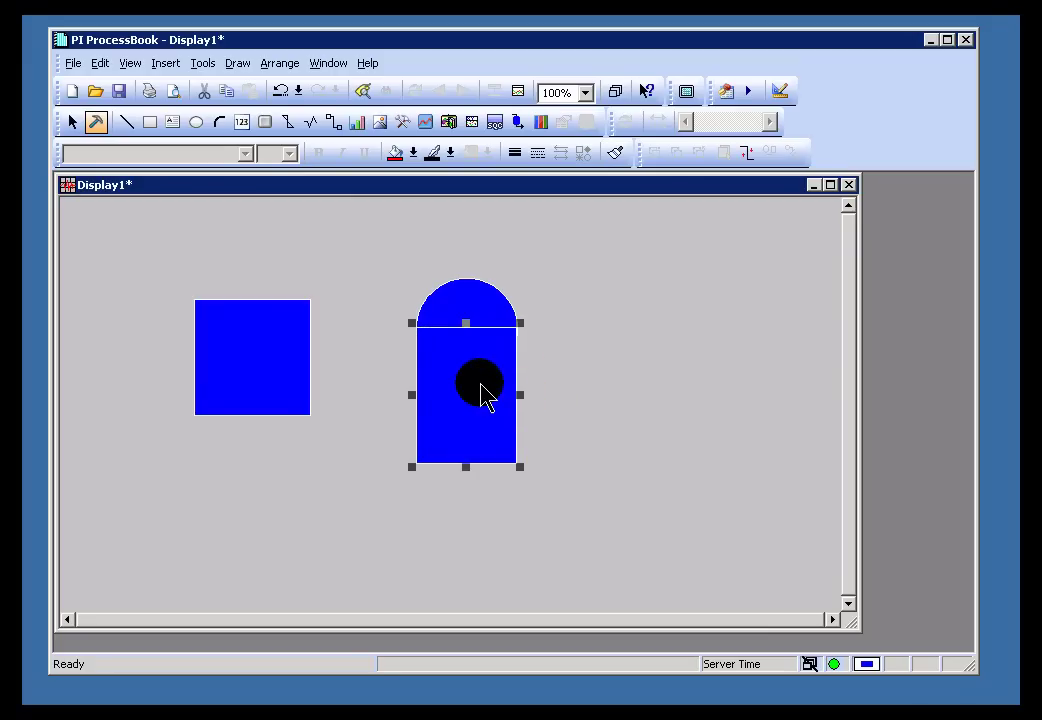
Copy and paste the blue square, then delete both squares
left_click(476, 312)
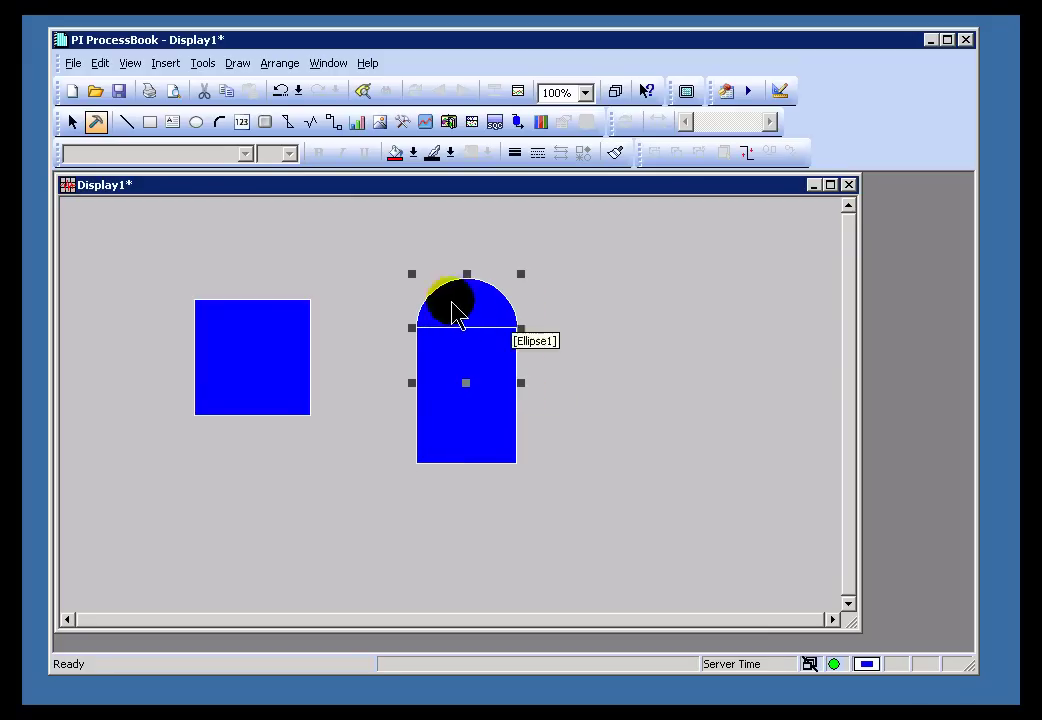
left_click(613, 316)
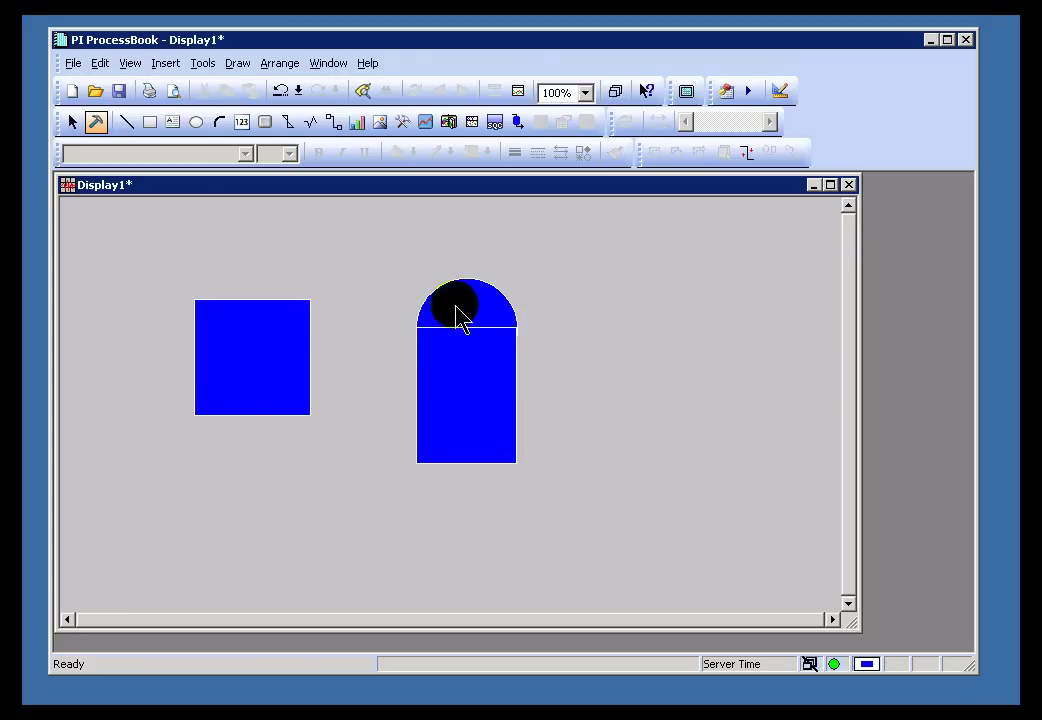
left_click(270, 335)
key("ctrl+c")
key("ctrl+v")
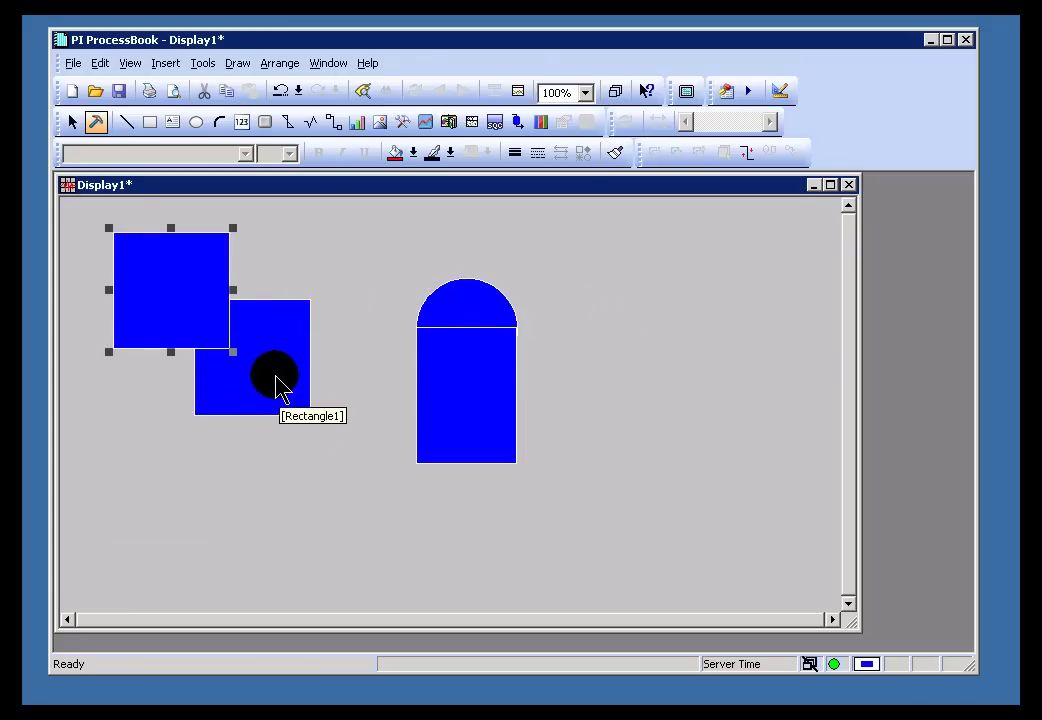
left_click_drag(347, 467, 97, 213)
key("Delete")
Duplicate the dome circle and place the copy at the rectangle's bottom
left_click(485, 305)
left_click_drag(487, 325, 623, 349)
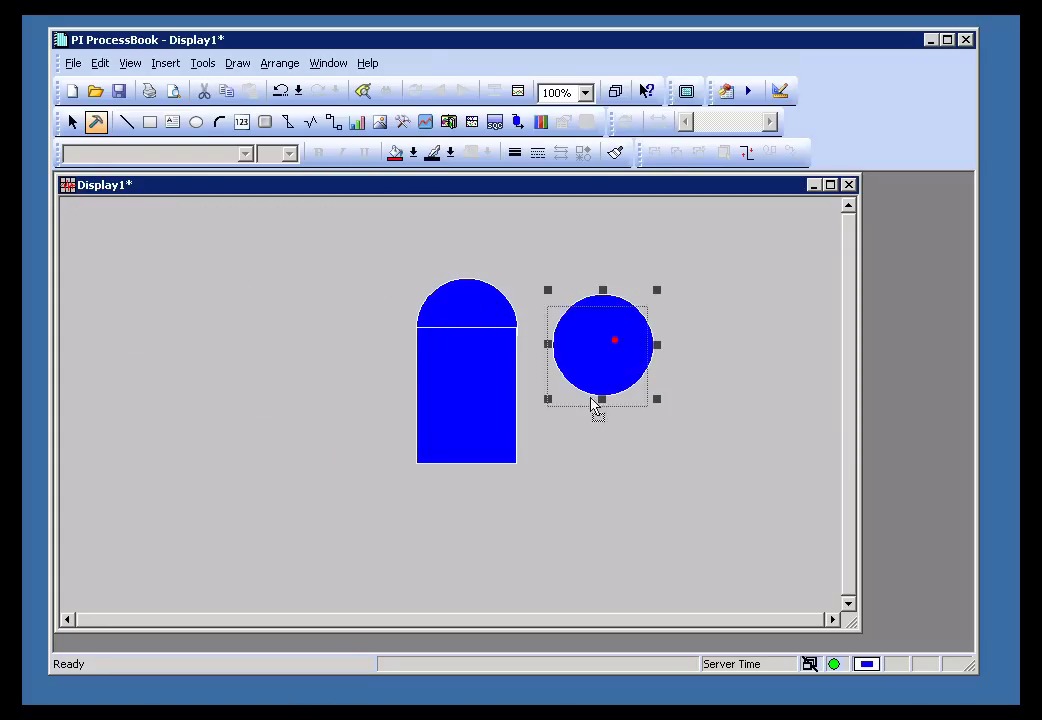
left_click_drag(598, 409, 483, 466)
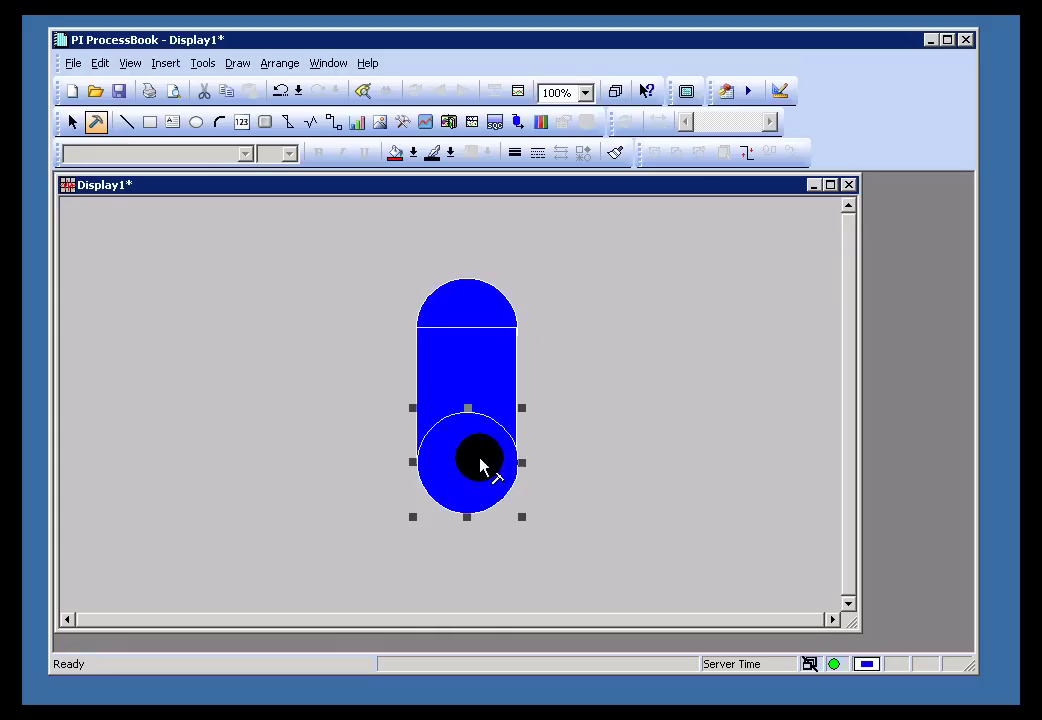
Widen the tall rectangle to match the width of the circles
left_click(502, 348)
left_click_drag(517, 393, 521, 398)
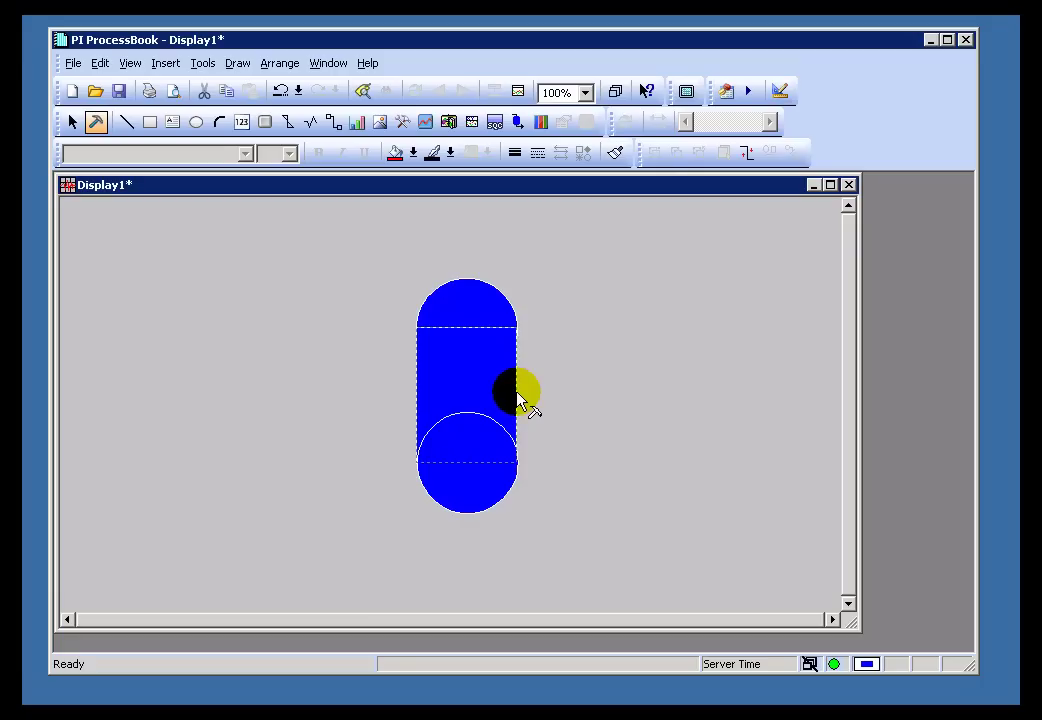
left_click_drag(520, 400, 517, 400)
left_click(465, 309)
left_click(466, 302)
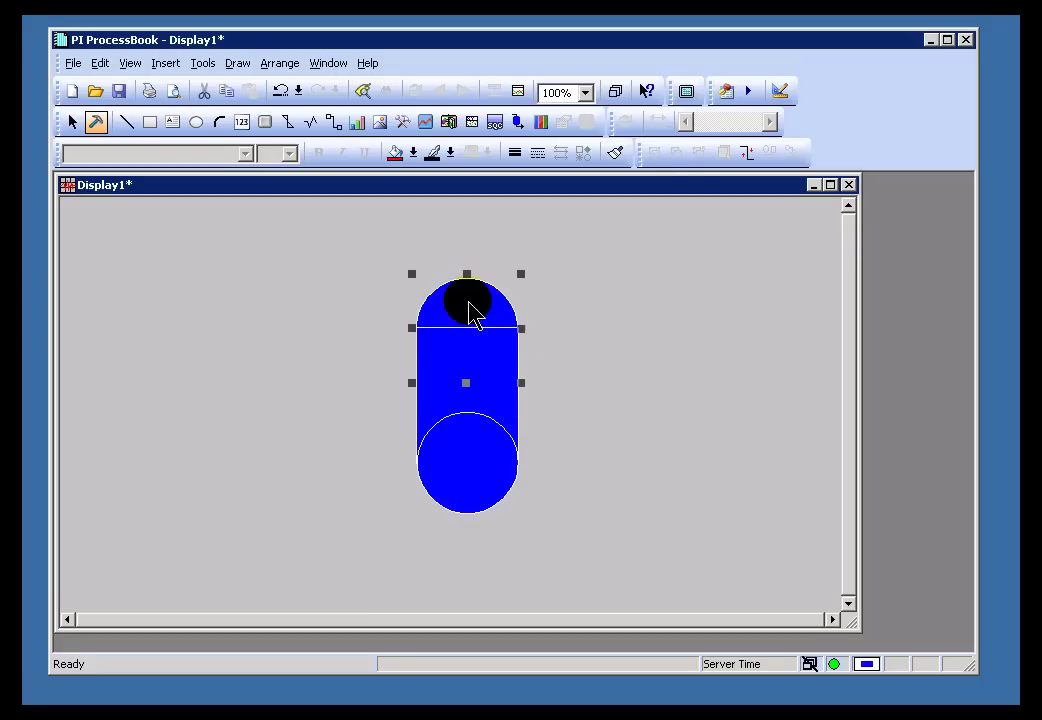
left_click(604, 390)
left_click(498, 395)
Set the line colour of all three tank parts to blue
left_click_drag(356, 241, 568, 538)
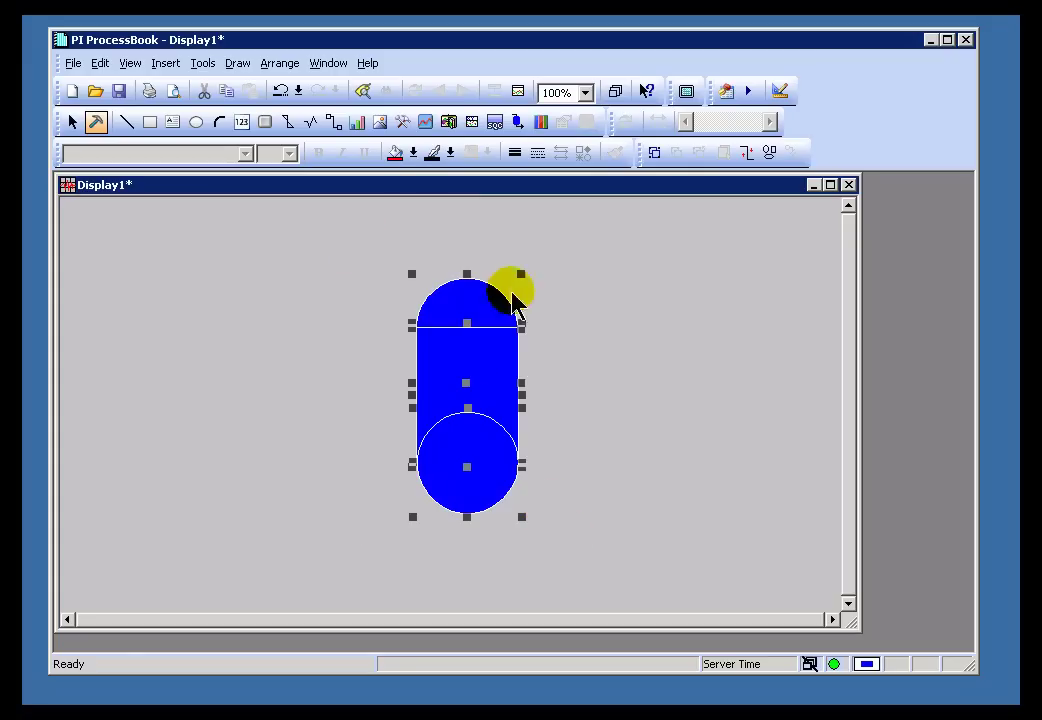
left_click(451, 153)
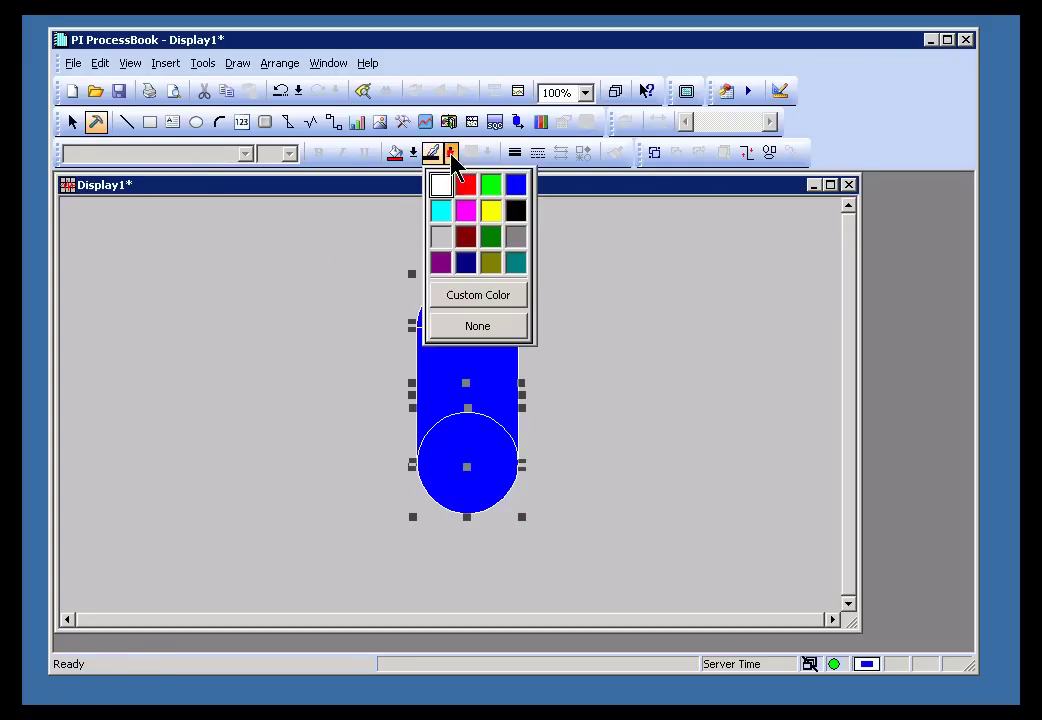
left_click(514, 183)
left_click(626, 347)
Ctrl-drag the whole tank to make a copy on the right
left_click_drag(350, 242, 531, 424)
left_click_drag(555, 547, 555, 547)
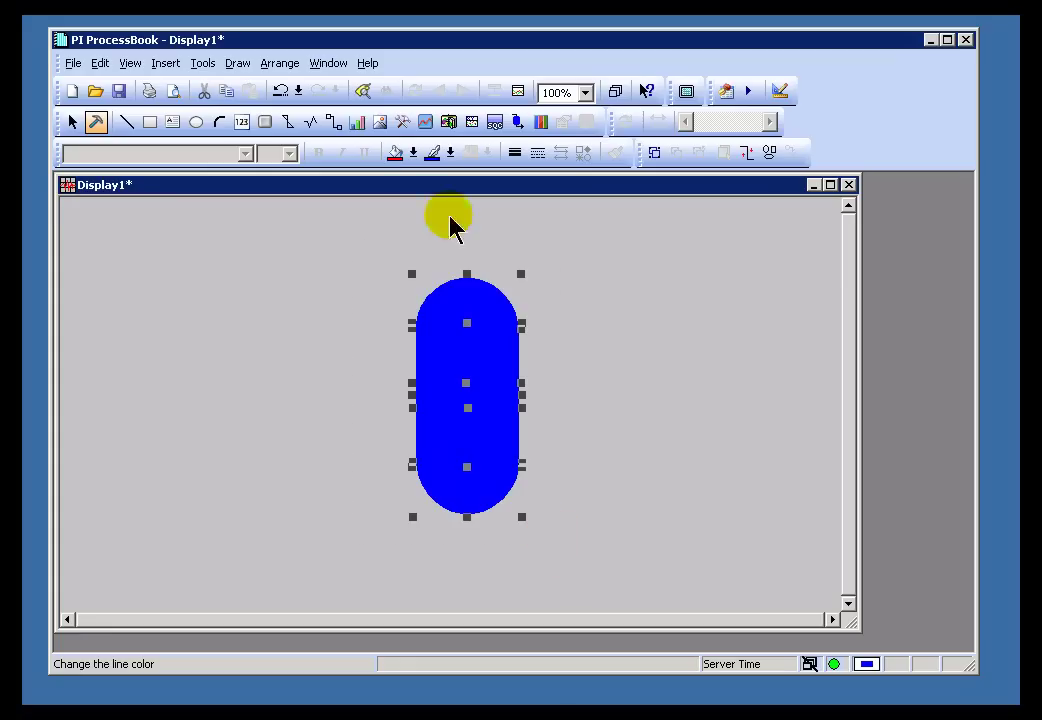
left_click(285, 65)
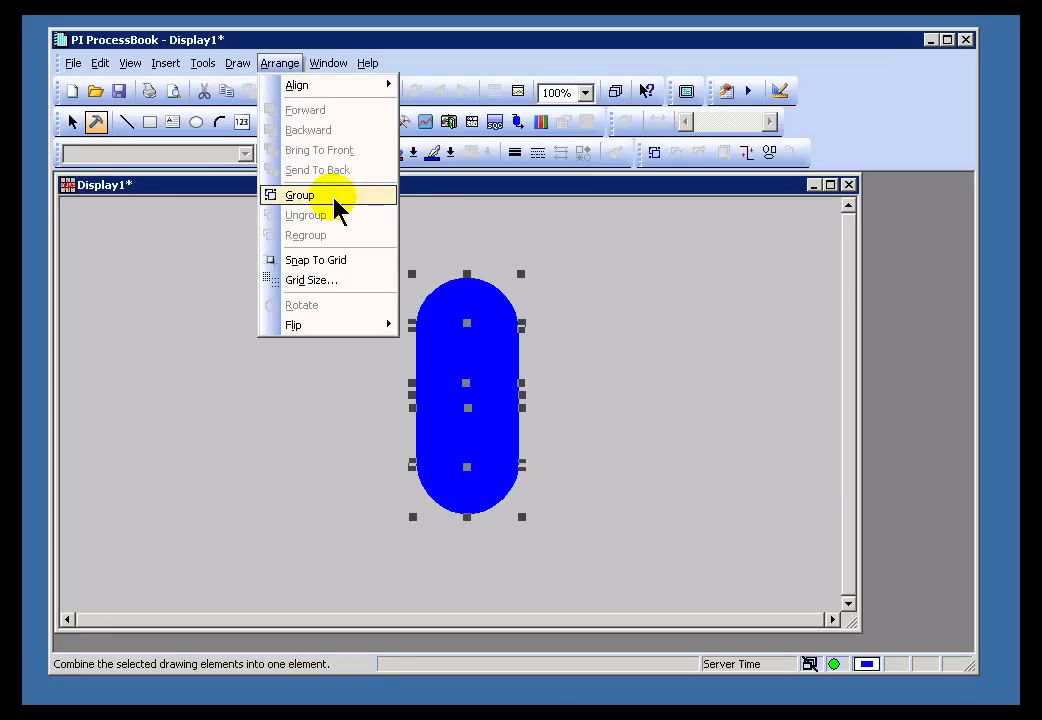
left_click(694, 288)
left_click_drag(640, 555, 577, 520)
left_click_drag(477, 425, 697, 420)
left_click(574, 358)
Group the left tank's parts with Arrange > Group and shift it slightly left
left_click_drag(390, 232, 577, 455)
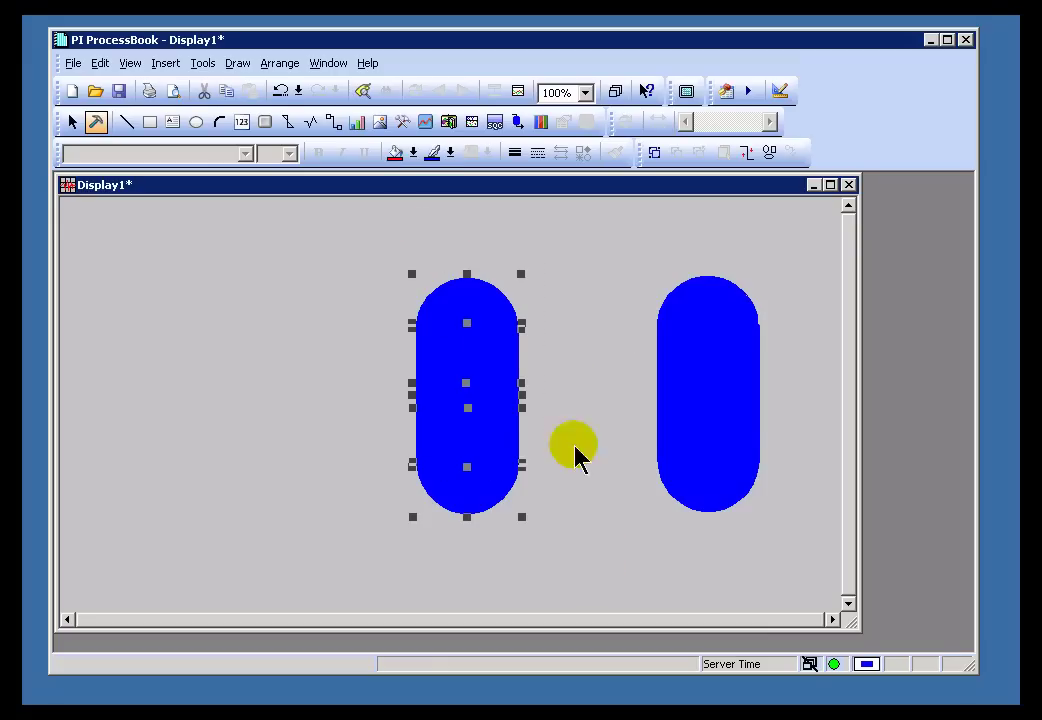
left_click(281, 64)
left_click(323, 196)
left_click(600, 326)
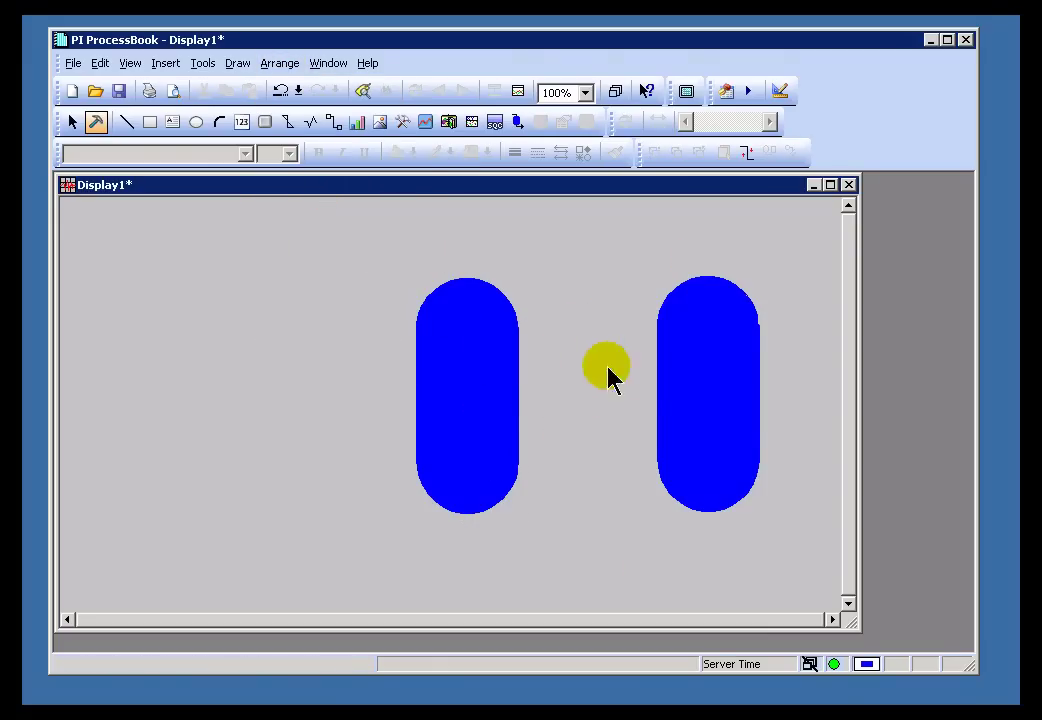
left_click_drag(709, 395, 605, 347)
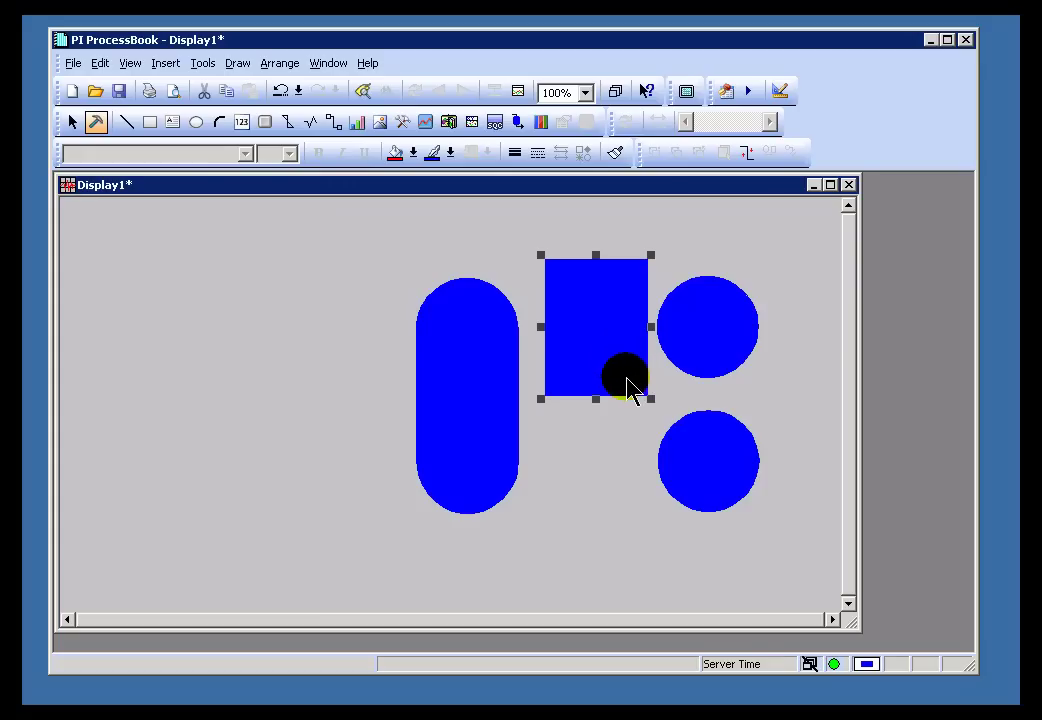
key("ctrl+z")
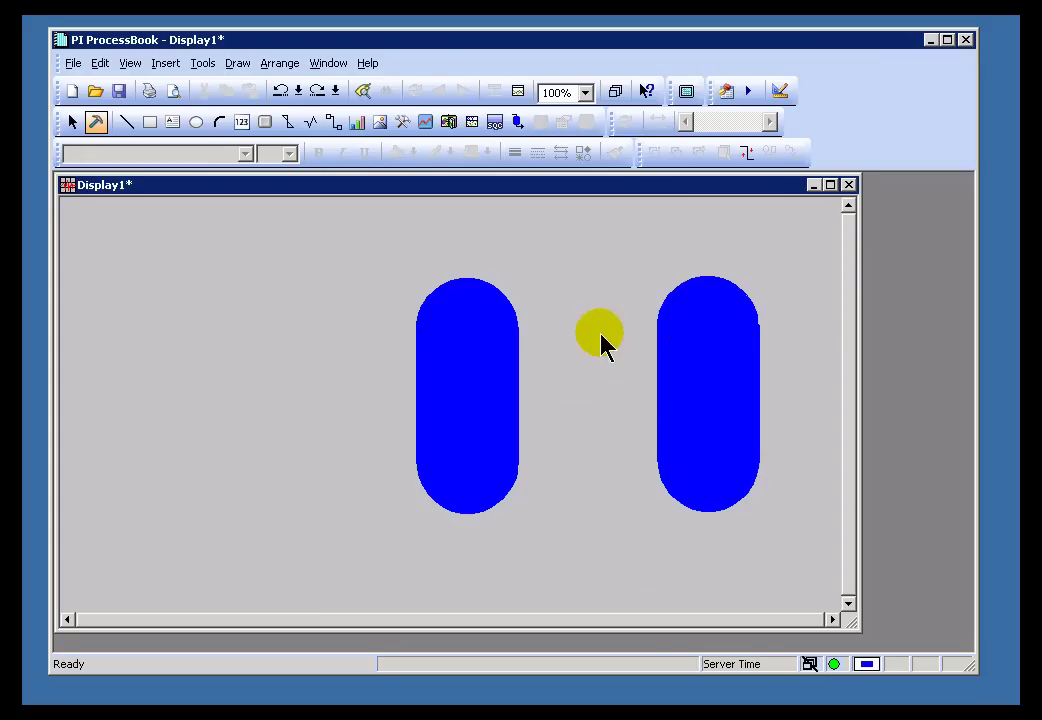
left_click_drag(481, 409, 273, 394)
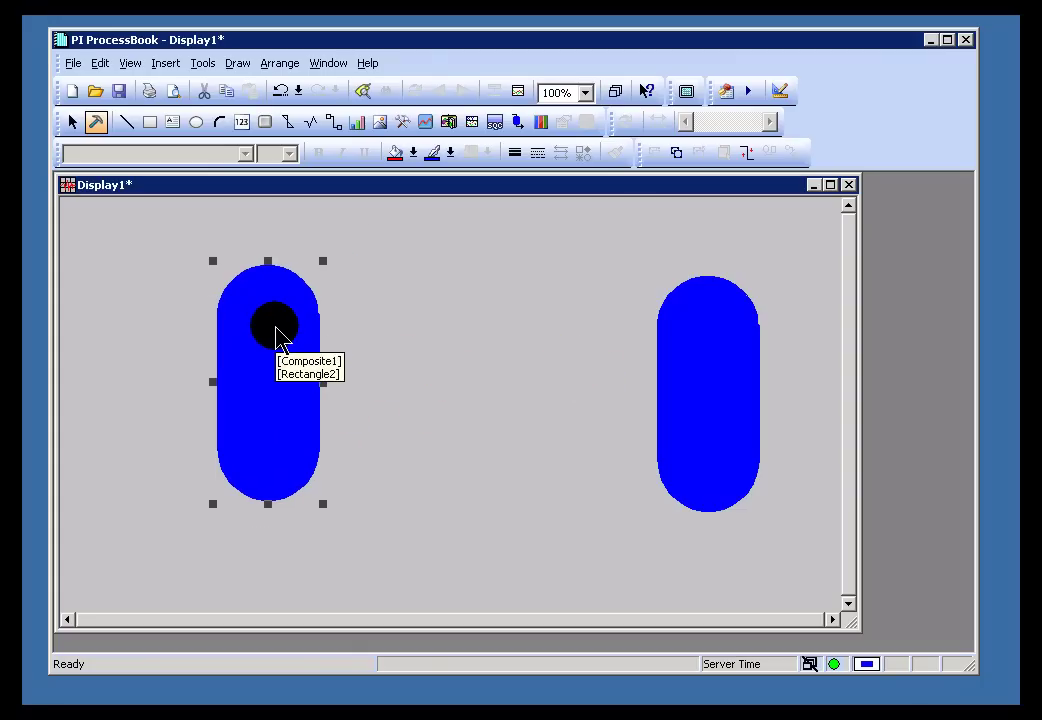
Rotate the left tank with Arrange > Rotate so it tilts diagonally
left_click(283, 66)
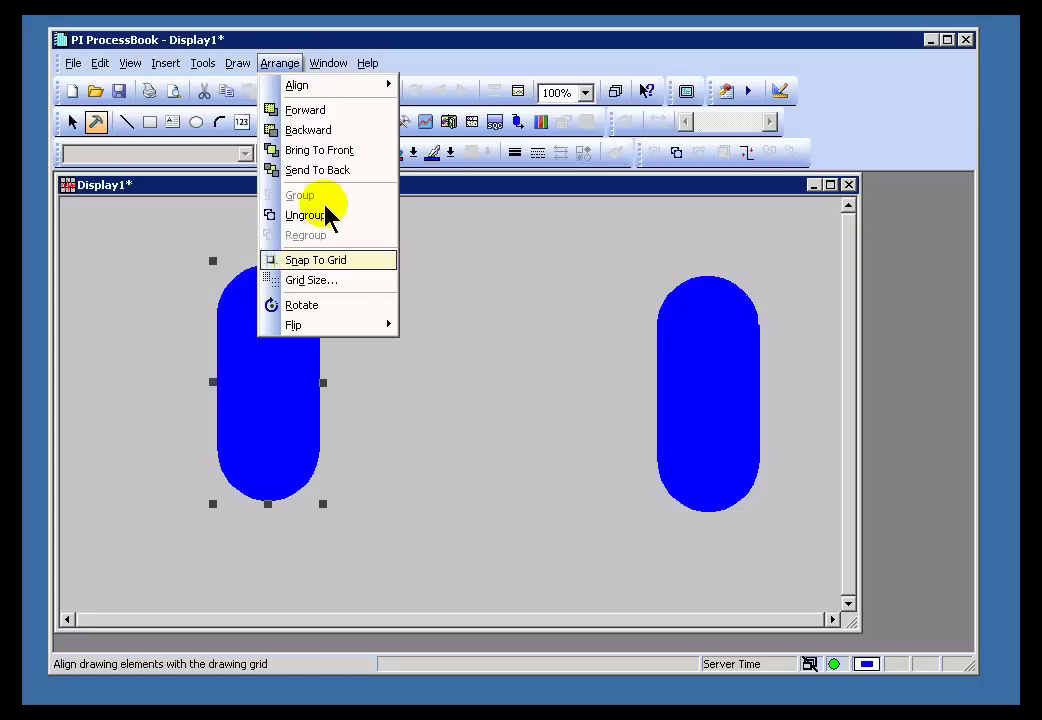
left_click(326, 305)
left_click_drag(323, 262, 325, 263)
left_click_drag(390, 316, 391, 318)
left_click(493, 320)
Move the tilted tank beside the right tank, then shift it left and down
left_click_drag(627, 237, 809, 572)
left_click(280, 64)
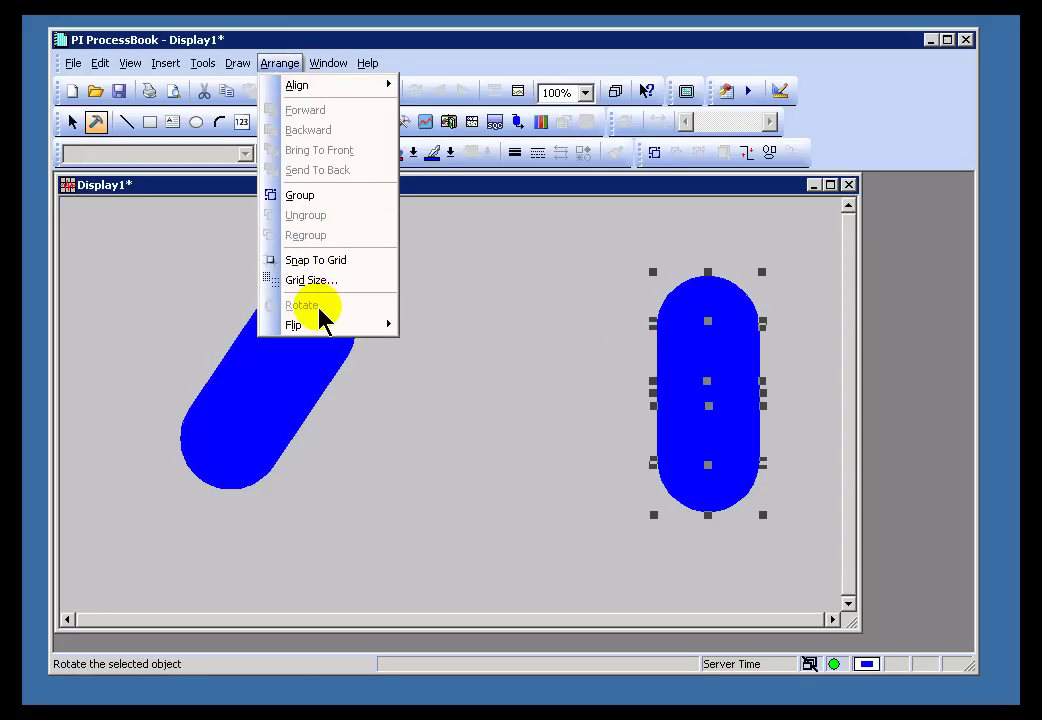
left_click(555, 285)
left_click_drag(268, 378, 524, 378)
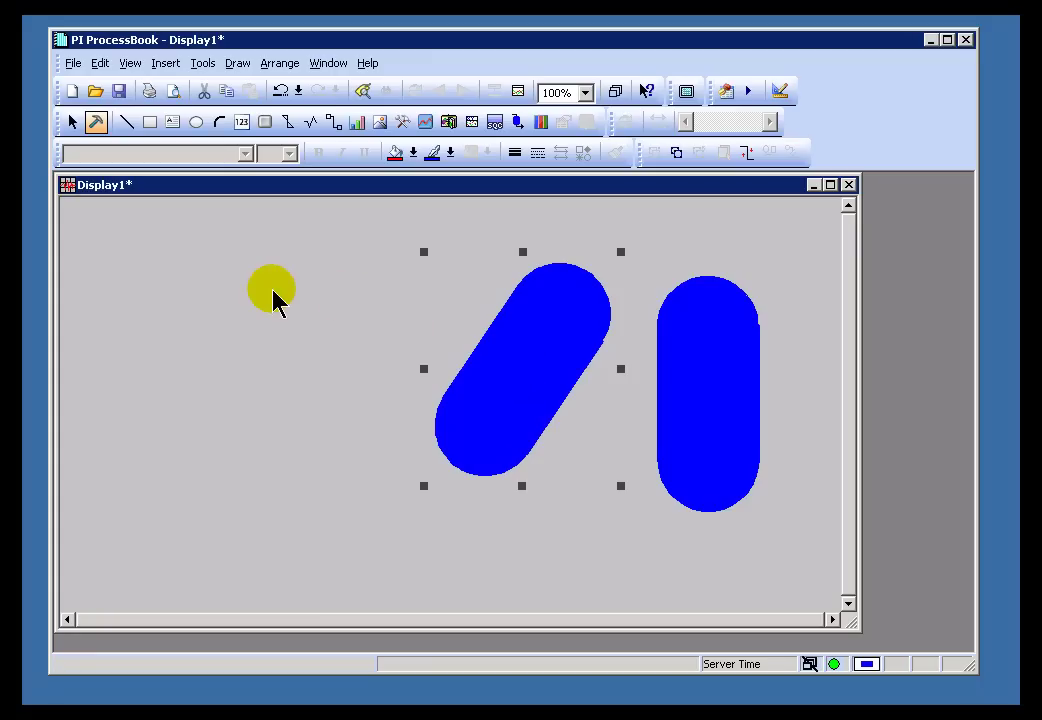
left_click(276, 64)
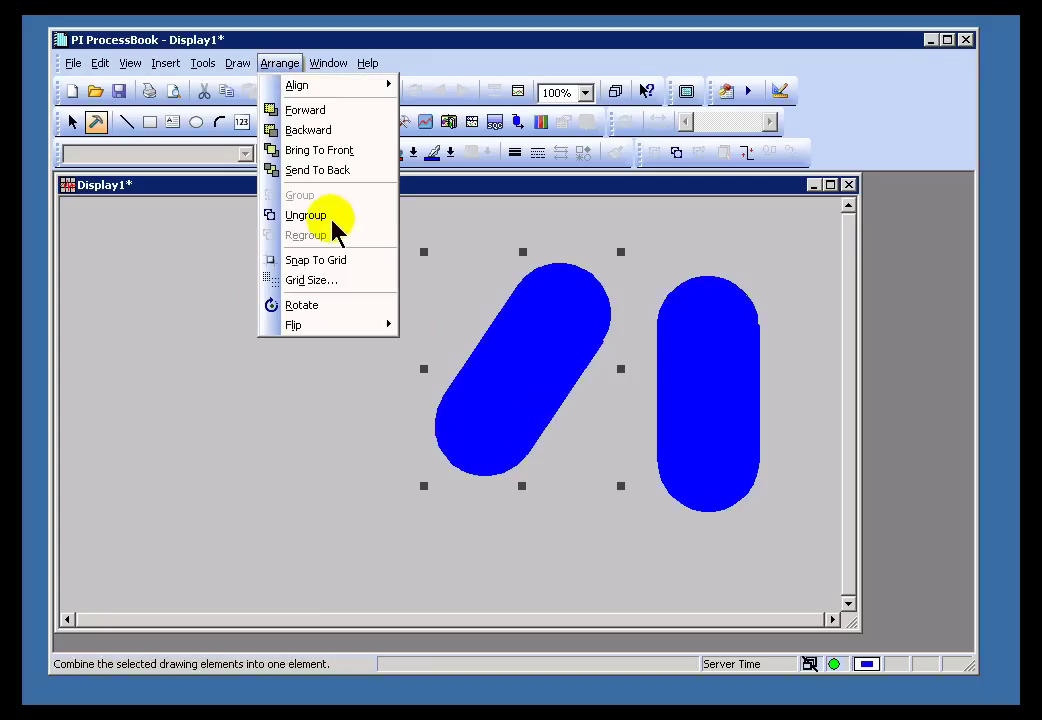
left_click(528, 356)
left_click_drag(526, 360, 447, 378)
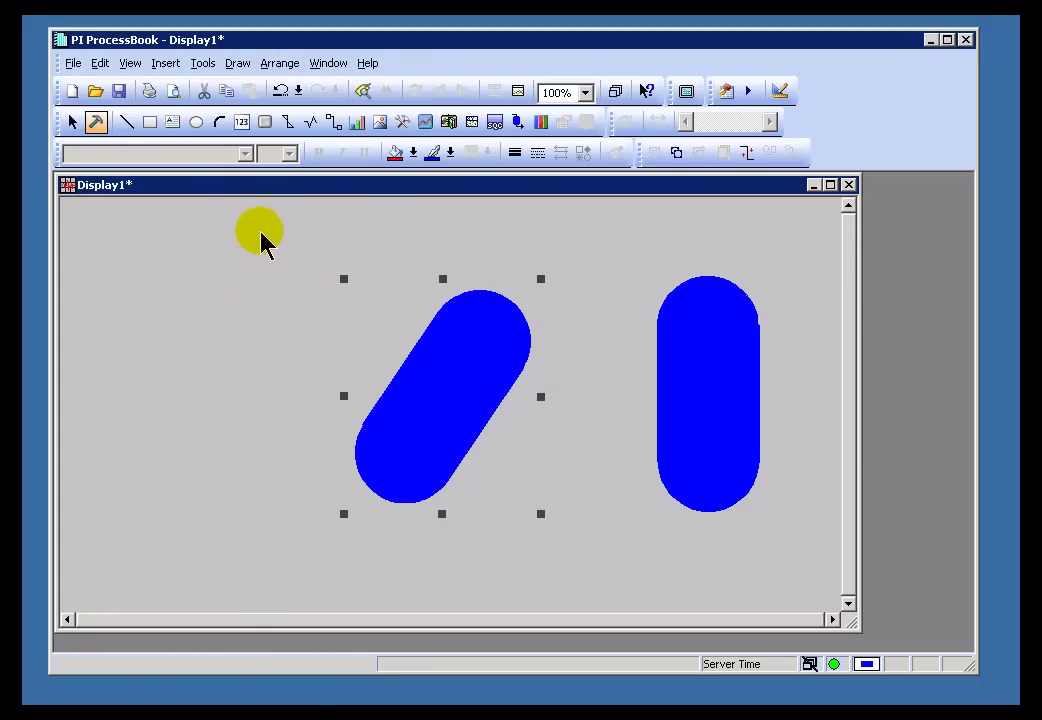
Ungroup the tilted tank and pull its bottom circle out to the left
left_click(274, 64)
left_click(310, 216)
left_click(414, 468)
left_click_drag(435, 395, 268, 355)
Undo the moves and ungroup with Edit > Undo, then nudge the capsule right beside the upright tank
left_click(440, 404)
left_click_drag(440, 404, 330, 326)
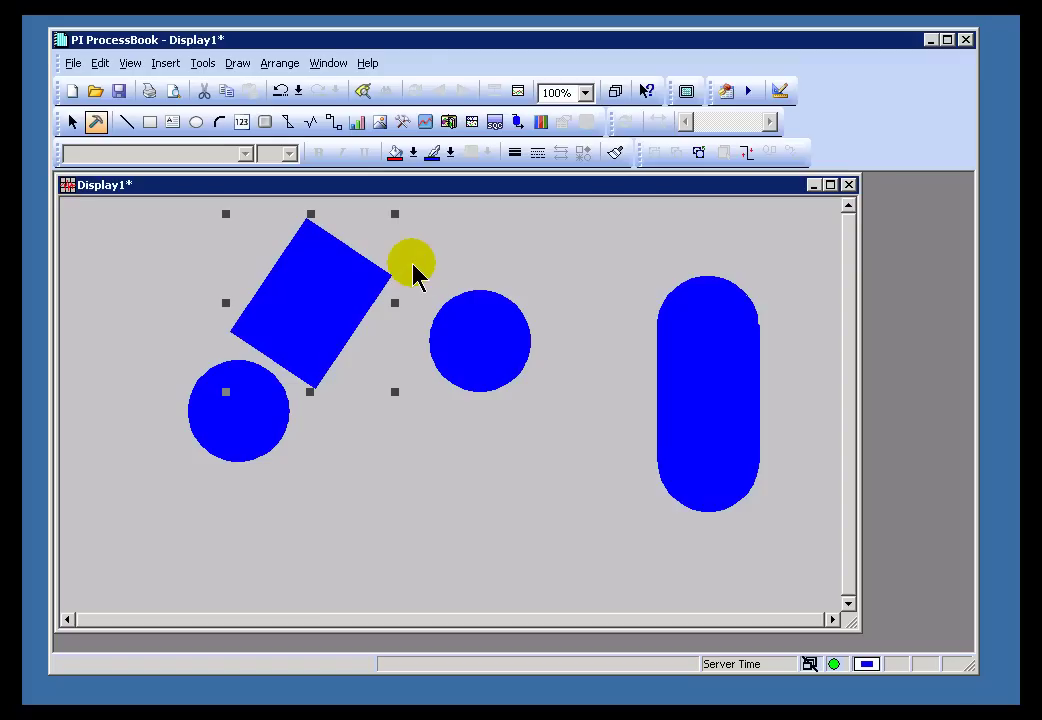
left_click(101, 63)
left_click(148, 86)
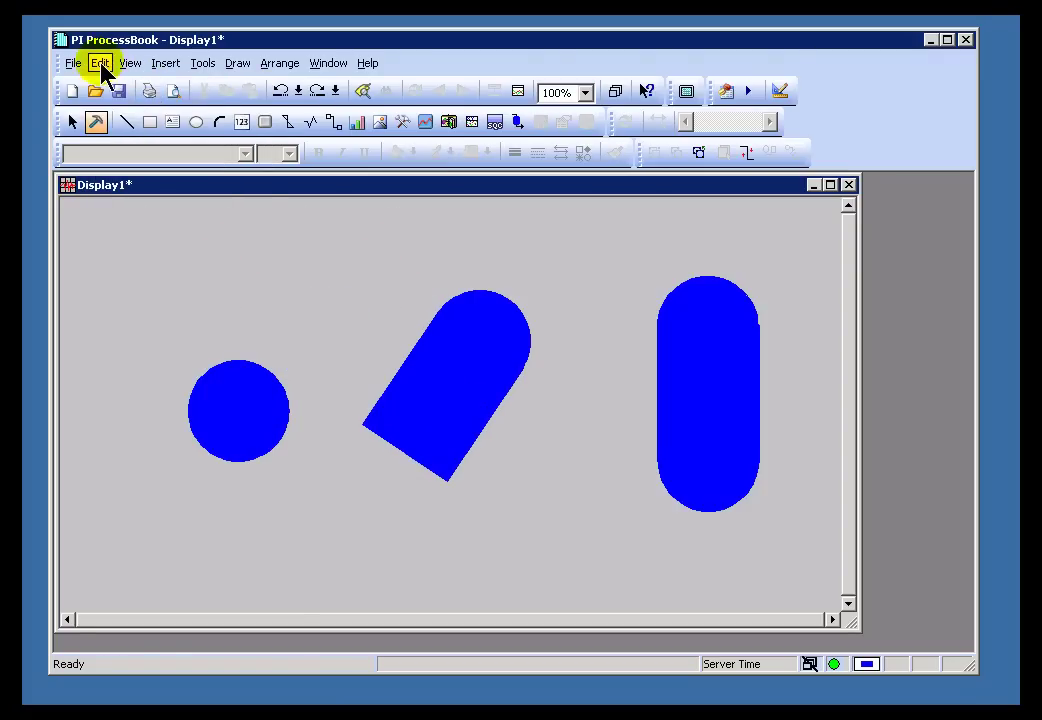
left_click(101, 63)
left_click(124, 86)
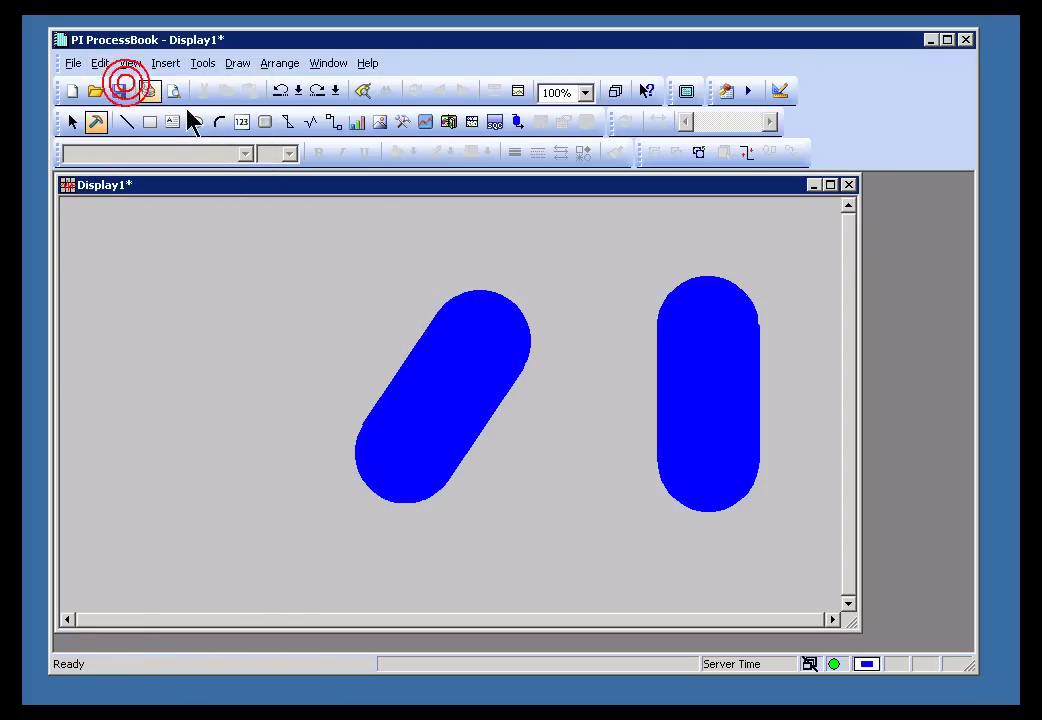
left_click(101, 63)
left_click(130, 86)
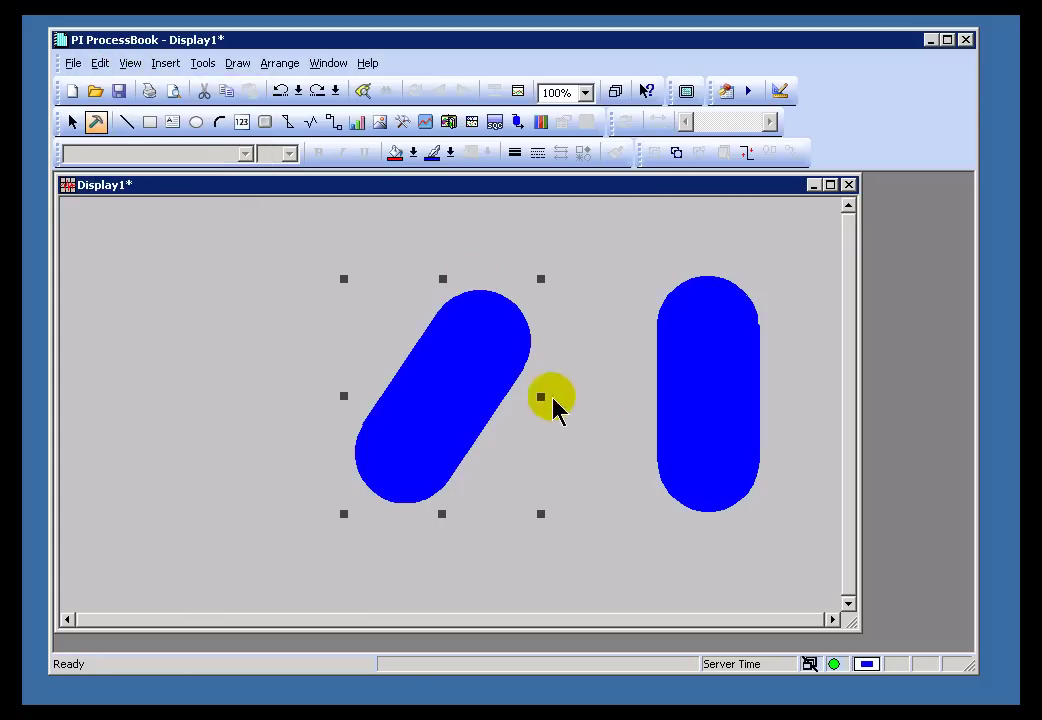
left_click_drag(437, 379, 493, 370)
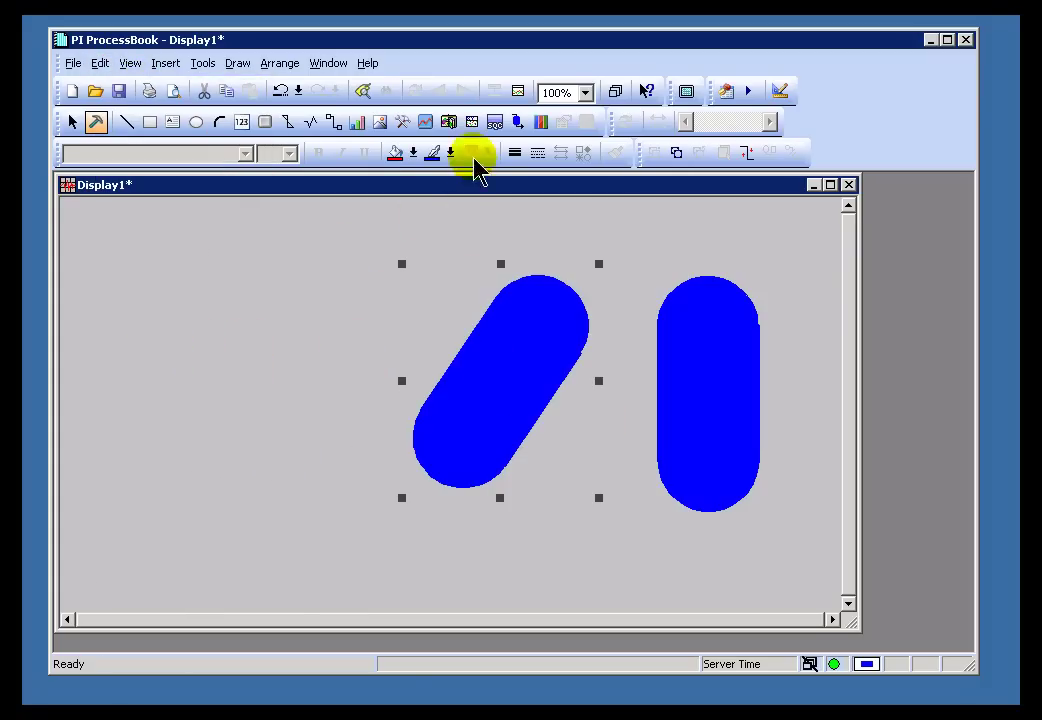
left_click(337, 287)
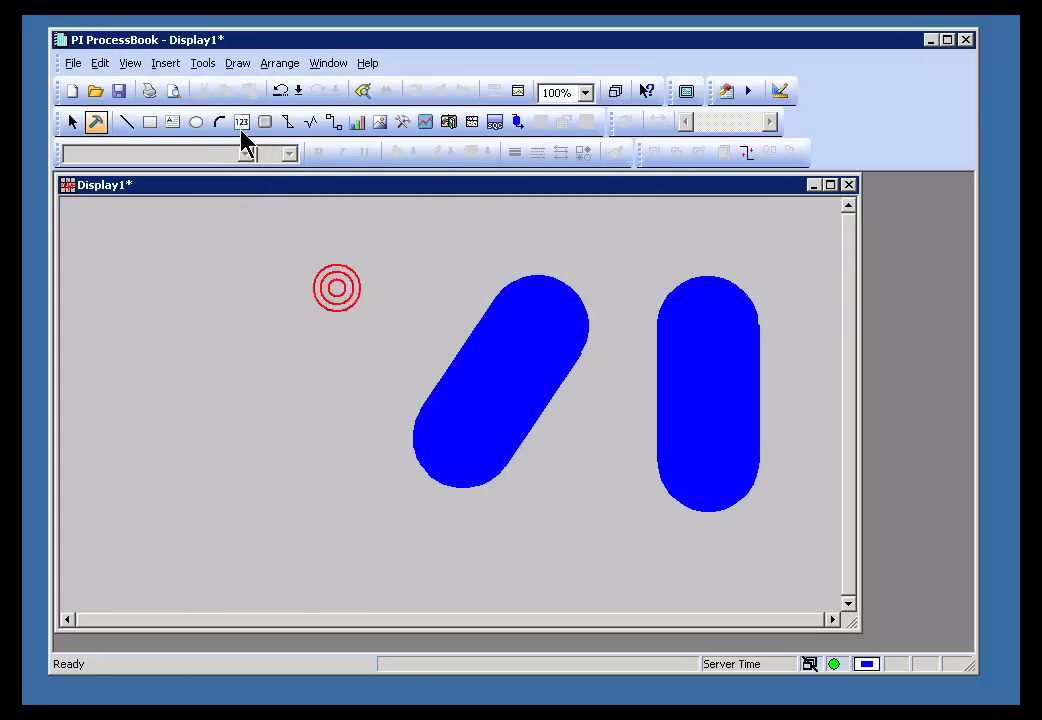
Add a 'this is text' label at the upper left with a black background and new text colour
left_click(174, 125)
left_click(132, 270)
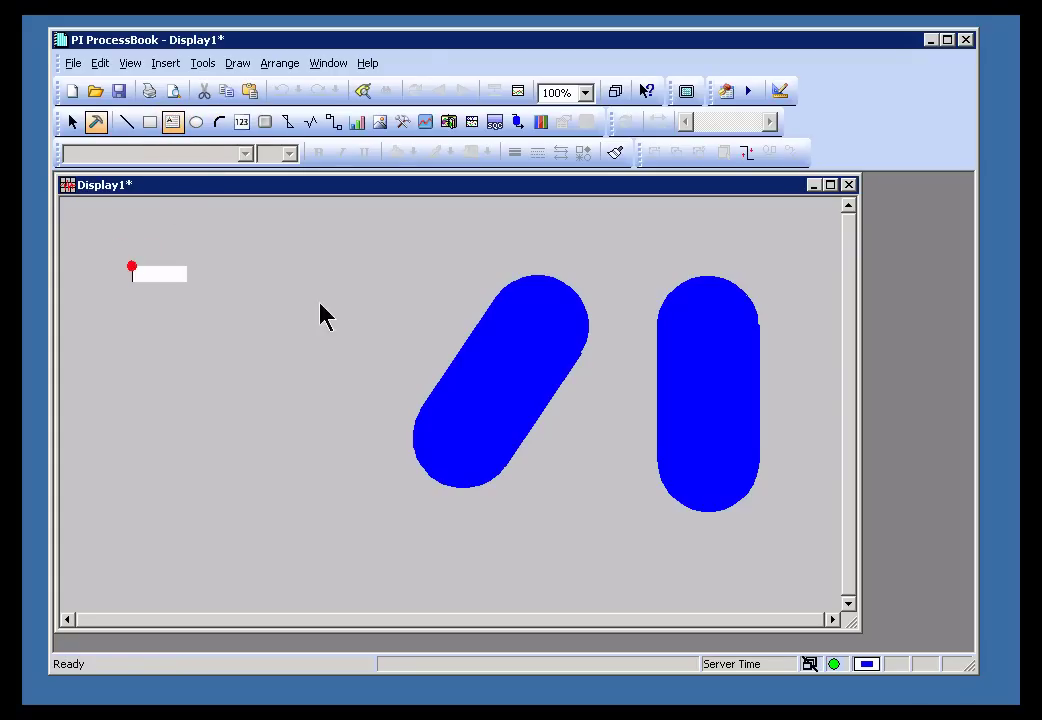
left_click(407, 322)
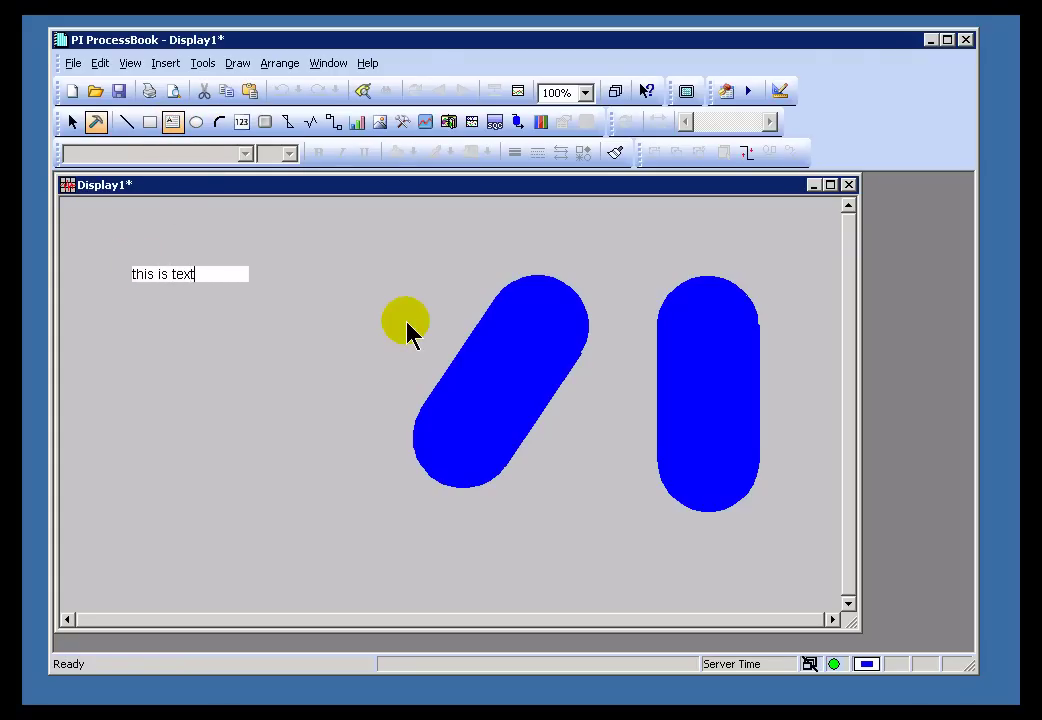
left_click(397, 265)
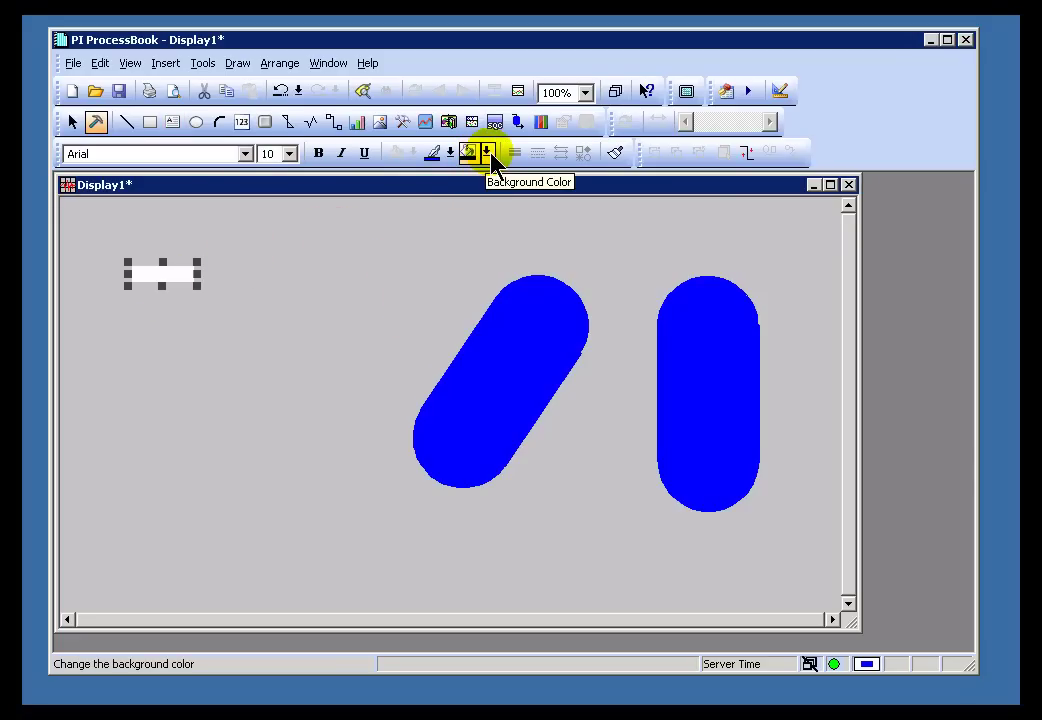
left_click(465, 153)
left_click(239, 318)
left_click(150, 274)
left_click(432, 153)
Select the text box, slanted capsule and upright pill together by clicking each
left_click(298, 337)
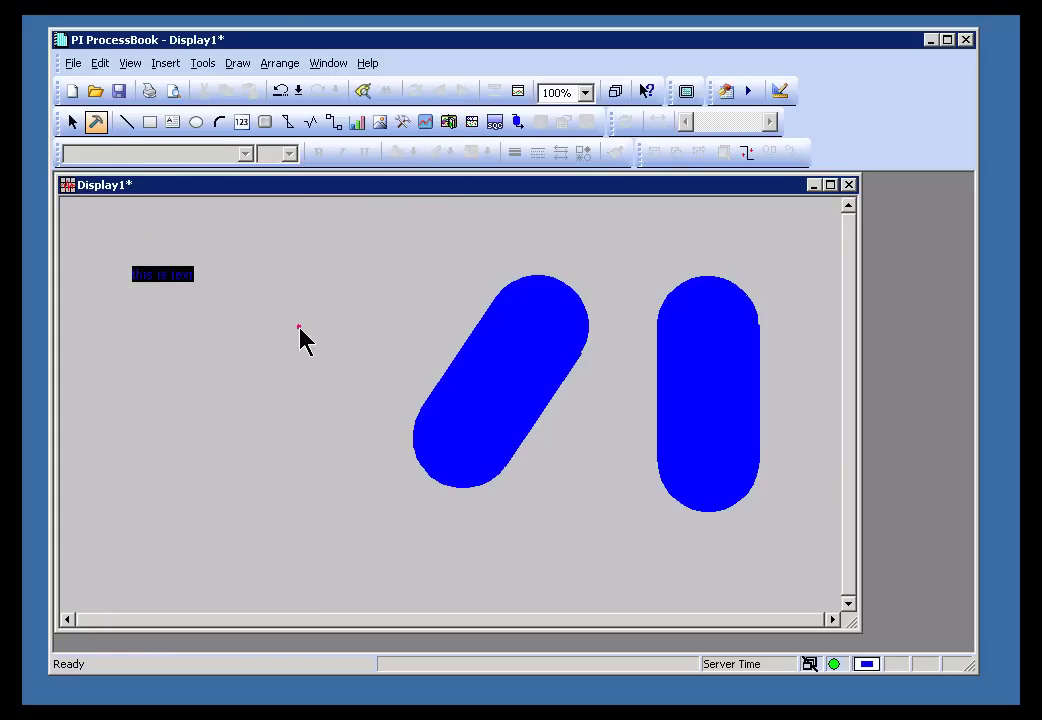
left_click(72, 121)
left_click(165, 273)
left_click(547, 363)
left_click(708, 365)
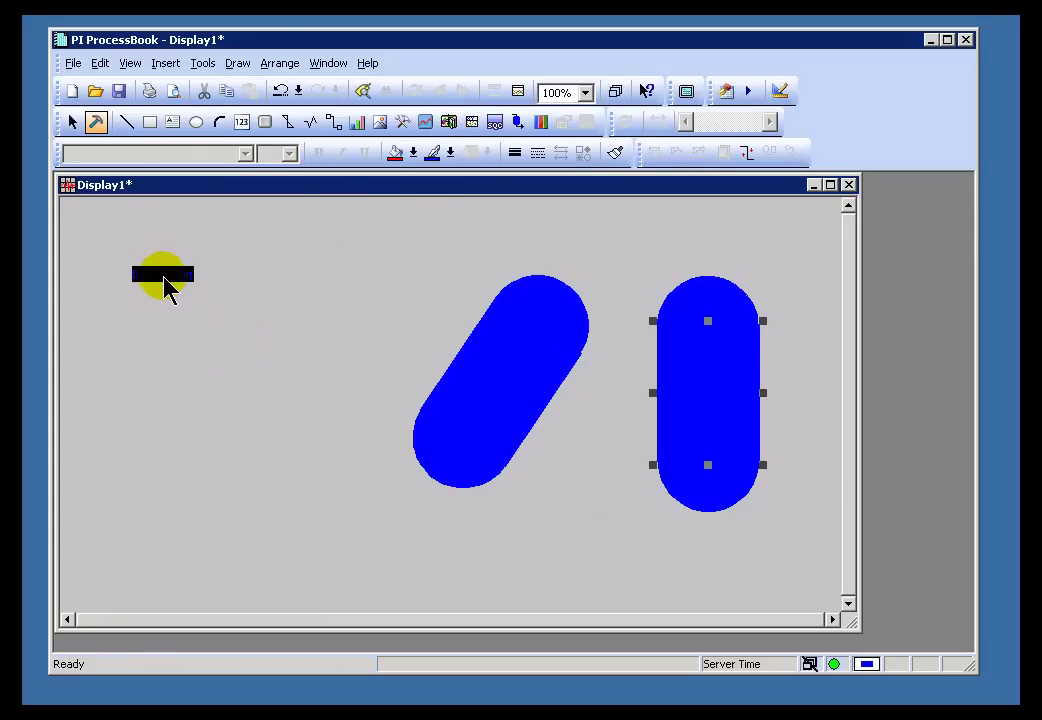
left_click(231, 321)
left_click(150, 273)
left_click(551, 349, "shift")
left_click(714, 358, "shift")
Marquee-select all three objects, then move the slanted capsule up against the upright pill
left_click(776, 369)
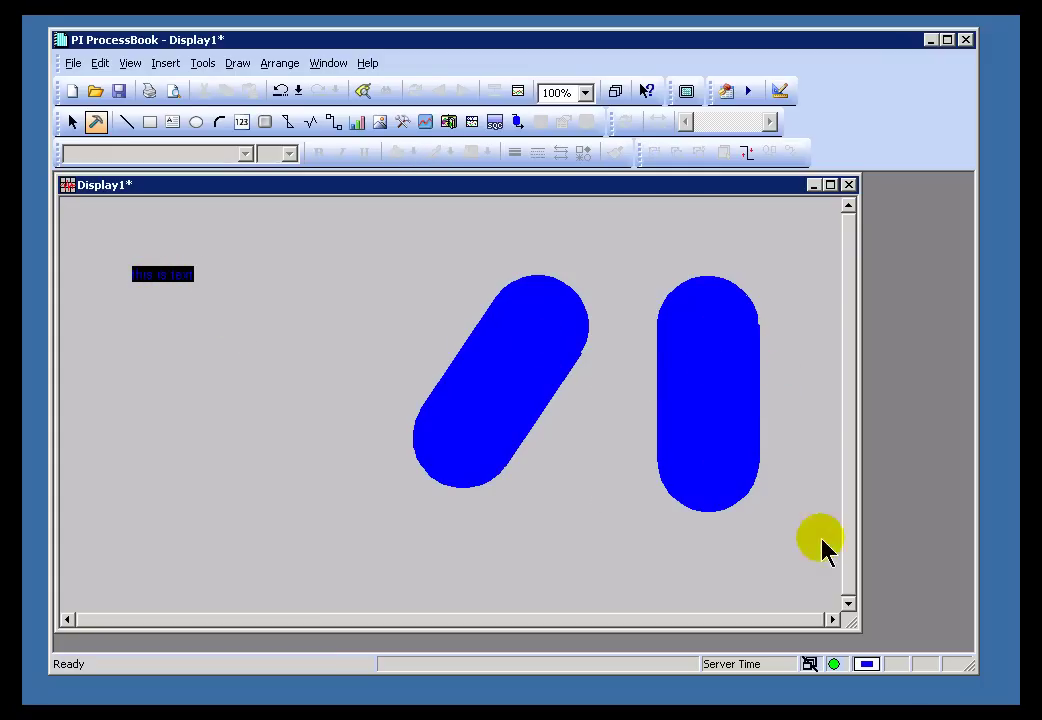
left_click(674, 372)
left_click(716, 461)
left_click_drag(812, 535, 97, 242)
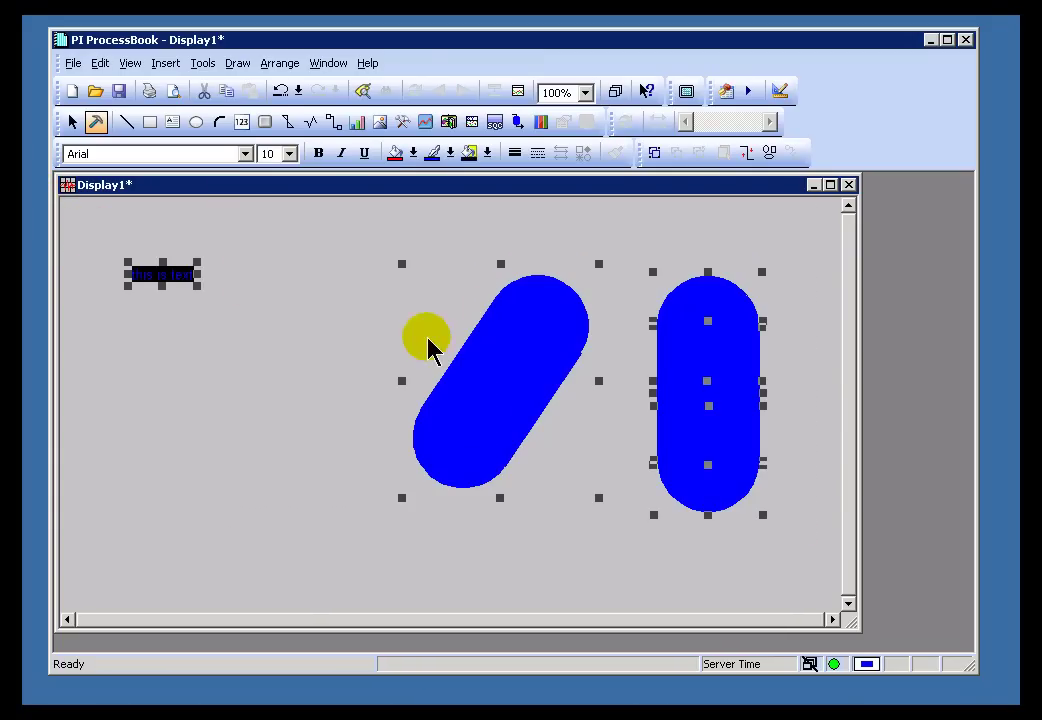
left_click(633, 236)
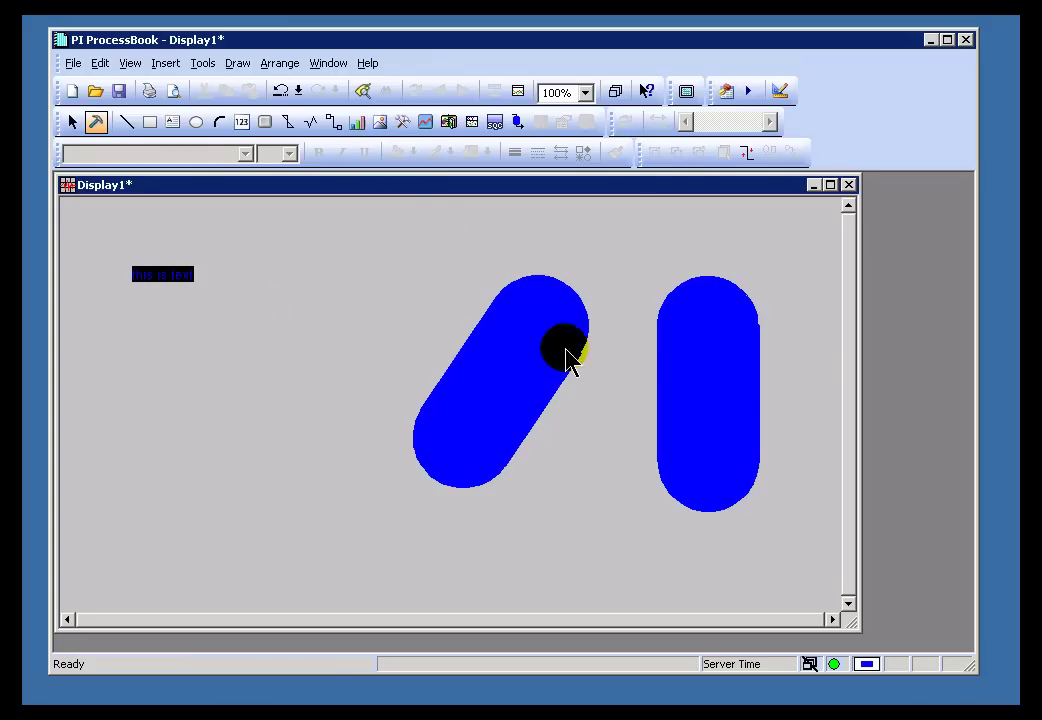
mouse_move(490, 372)
left_mouse_down()
mouse_move(379, 370)
mouse_move(565, 345)
left_mouse_up()
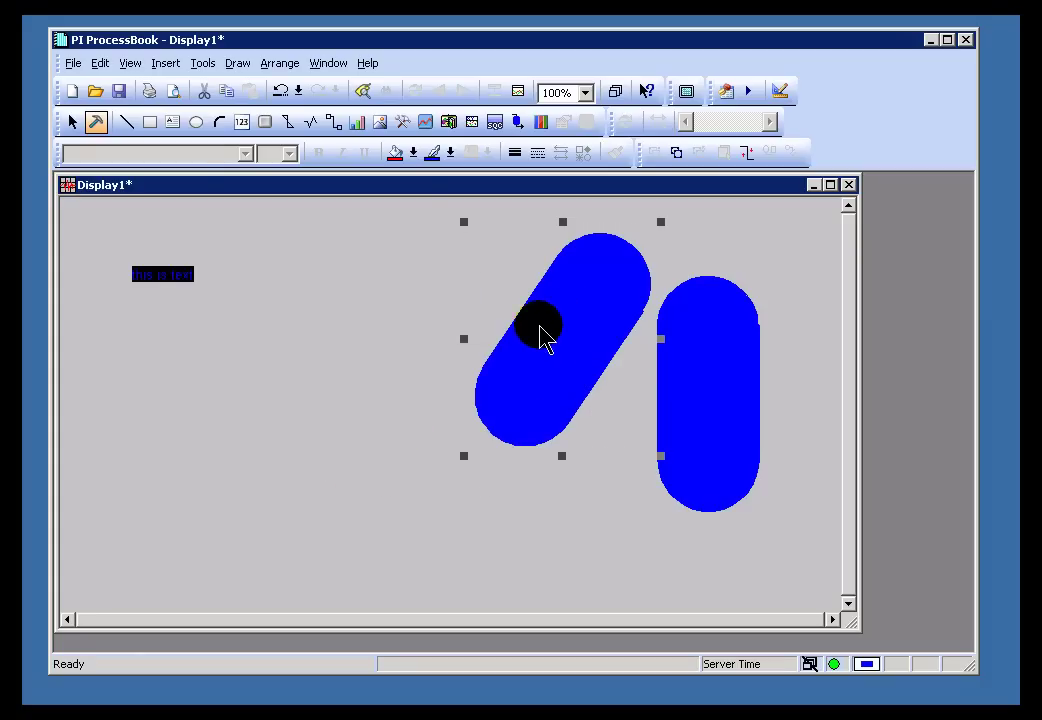
left_click(449, 122)
left_click(315, 276)
left_click_drag(222, 275, 382, 534)
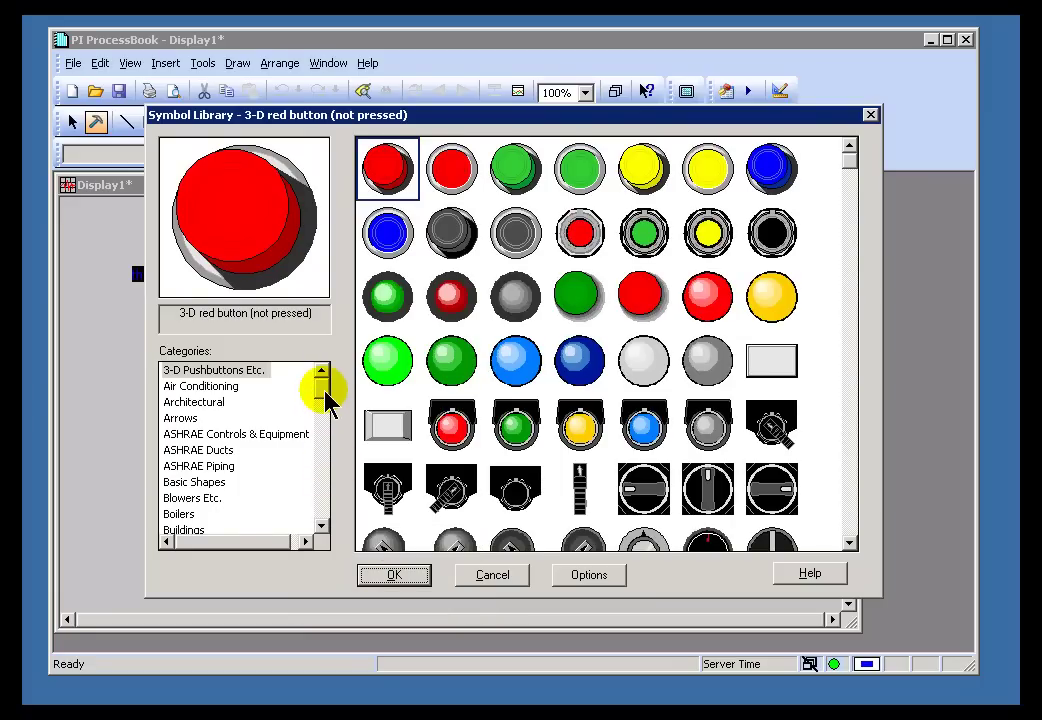
left_click_drag(325, 400, 325, 490)
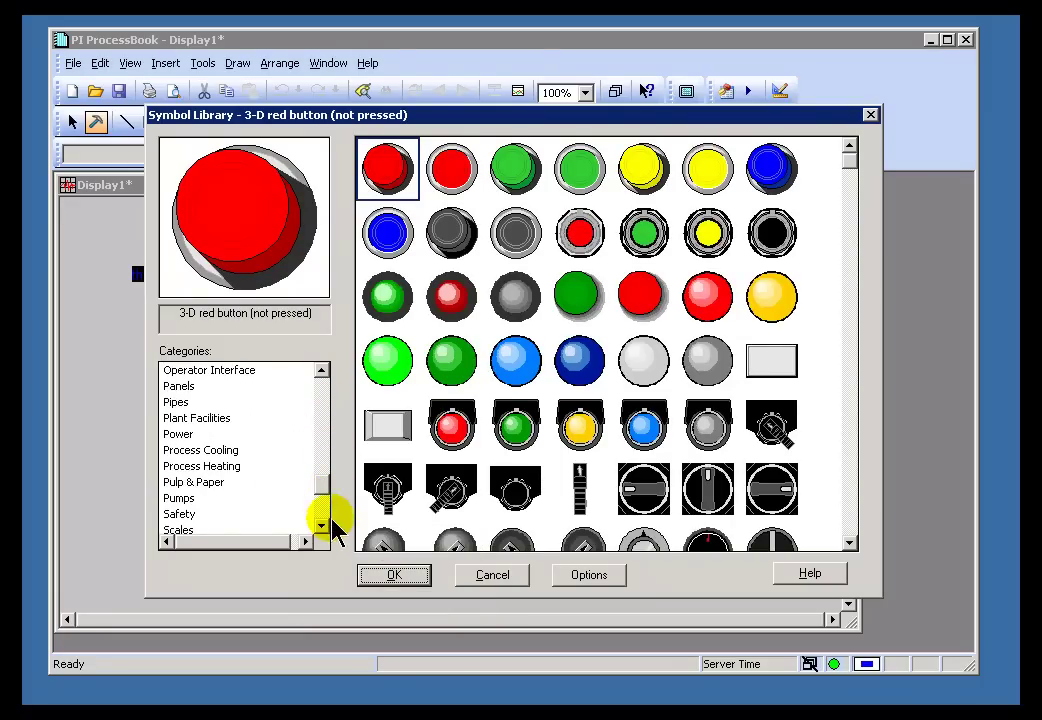
left_click(321, 513)
left_click(178, 470)
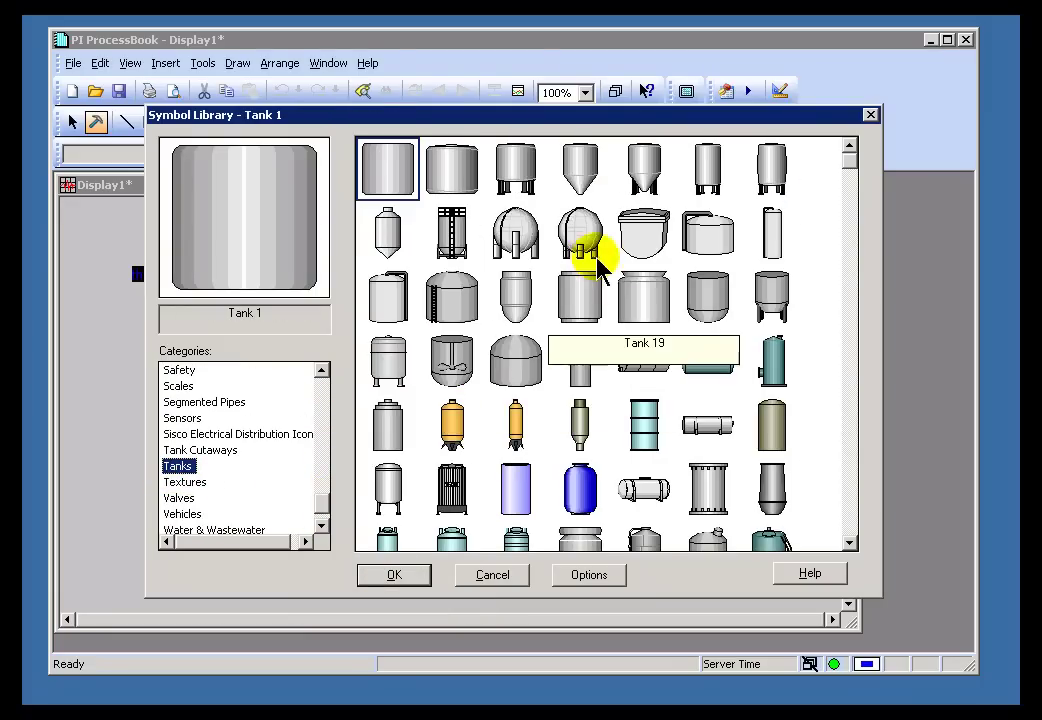
left_click(491, 576)
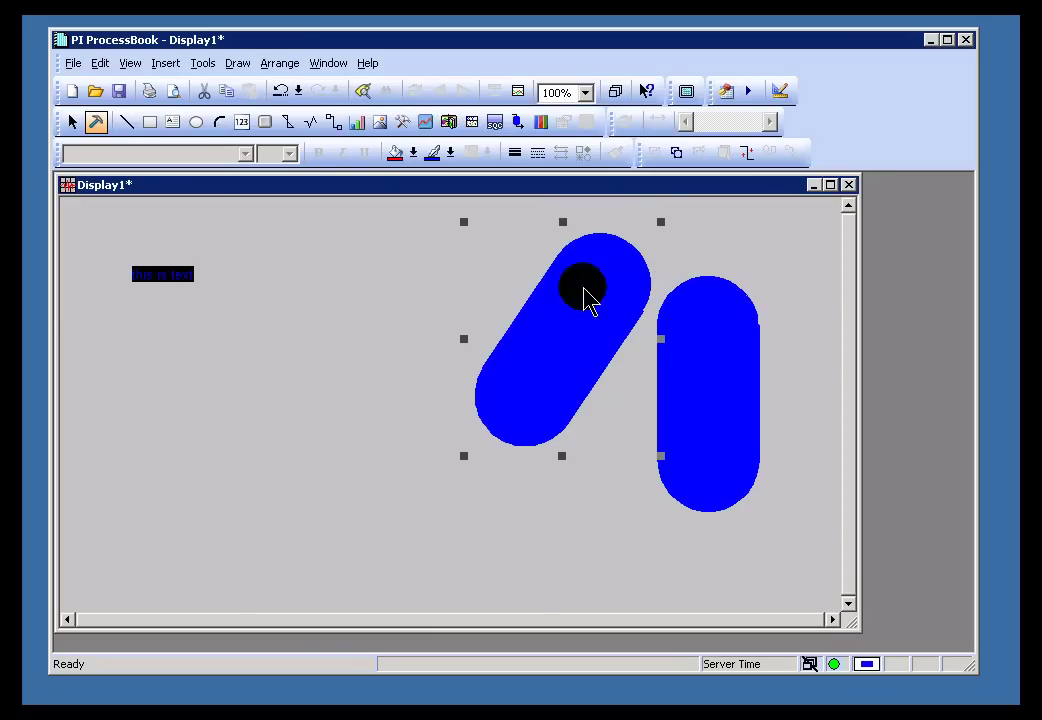
Move the diagonal capsule to the left and undo a stray move of the pill's piece
left_click_drag(571, 350, 264, 357)
left_click_drag(749, 372, 342, 408)
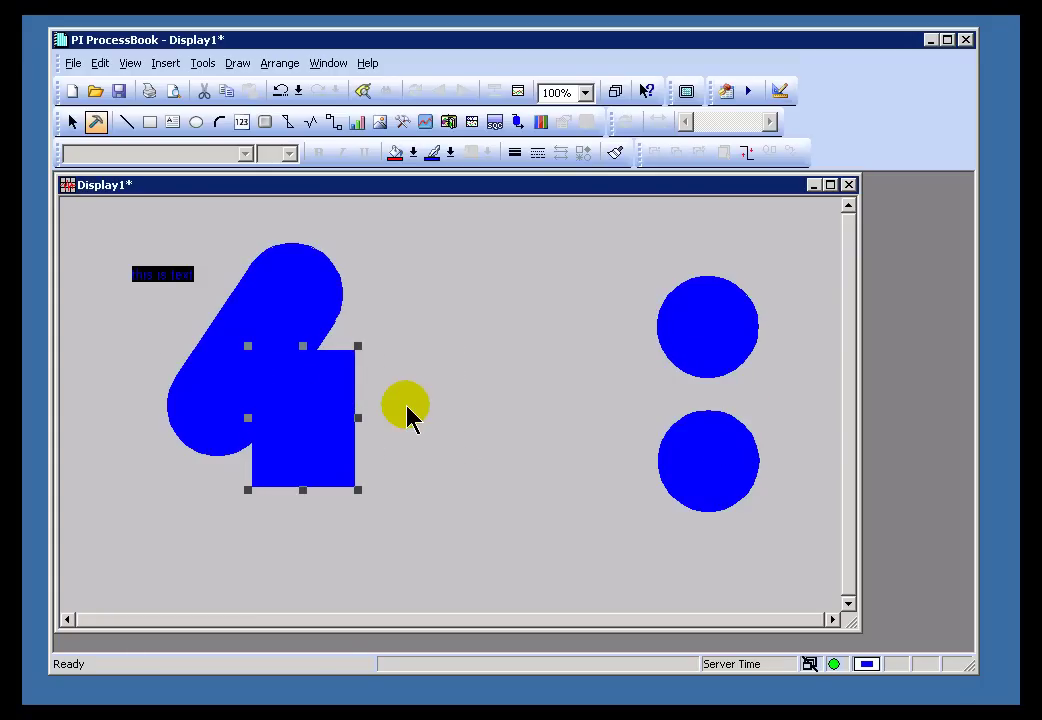
key("ctrl+z")
left_click(287, 338)
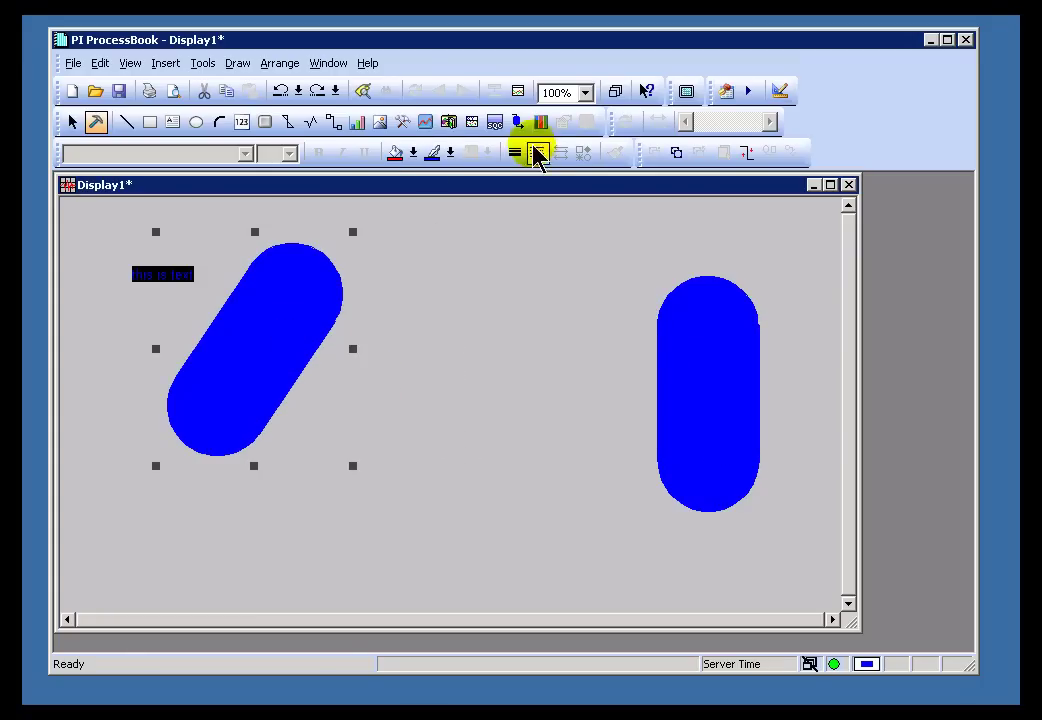
Make the capsule's line and fill colour red and move it onto the blue pill
left_click(450, 152)
left_click(466, 184)
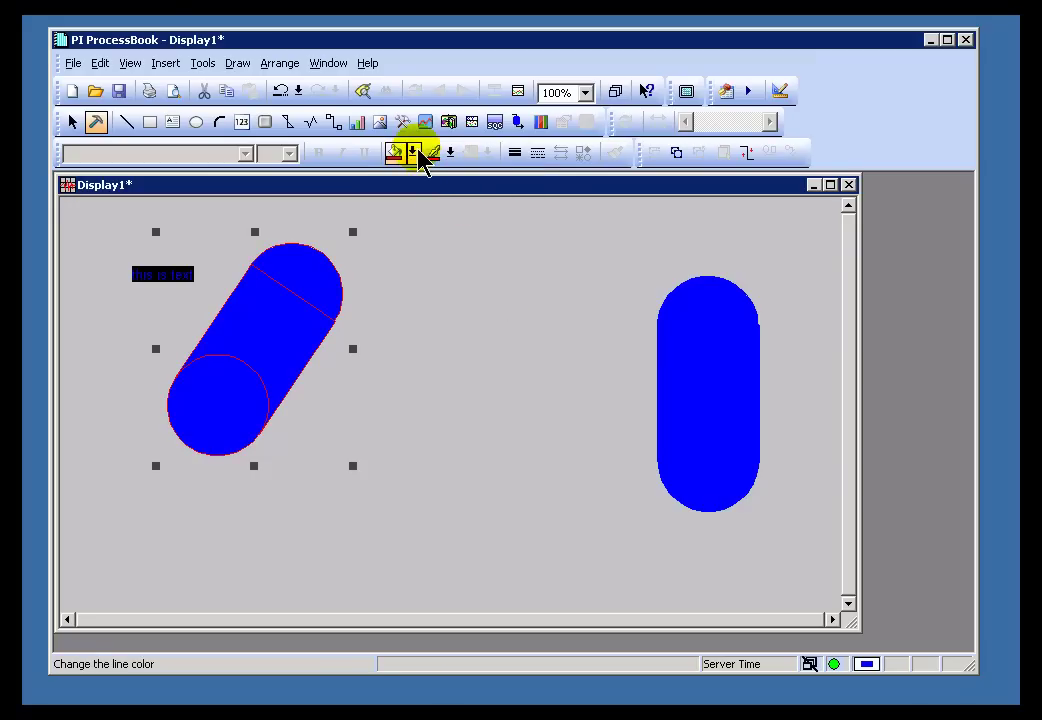
left_click(412, 154)
left_click(428, 186)
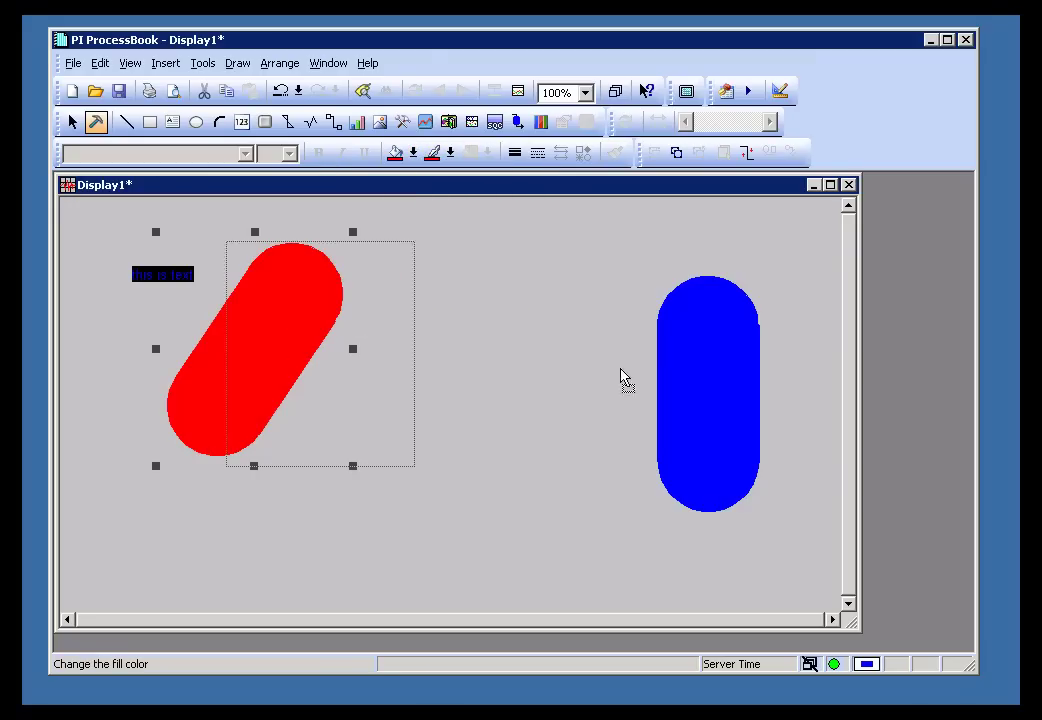
left_click_drag(621, 378, 665, 374)
Apply Arrange > Send To Back to the red capsule, then to the blue pill
left_click(277, 63)
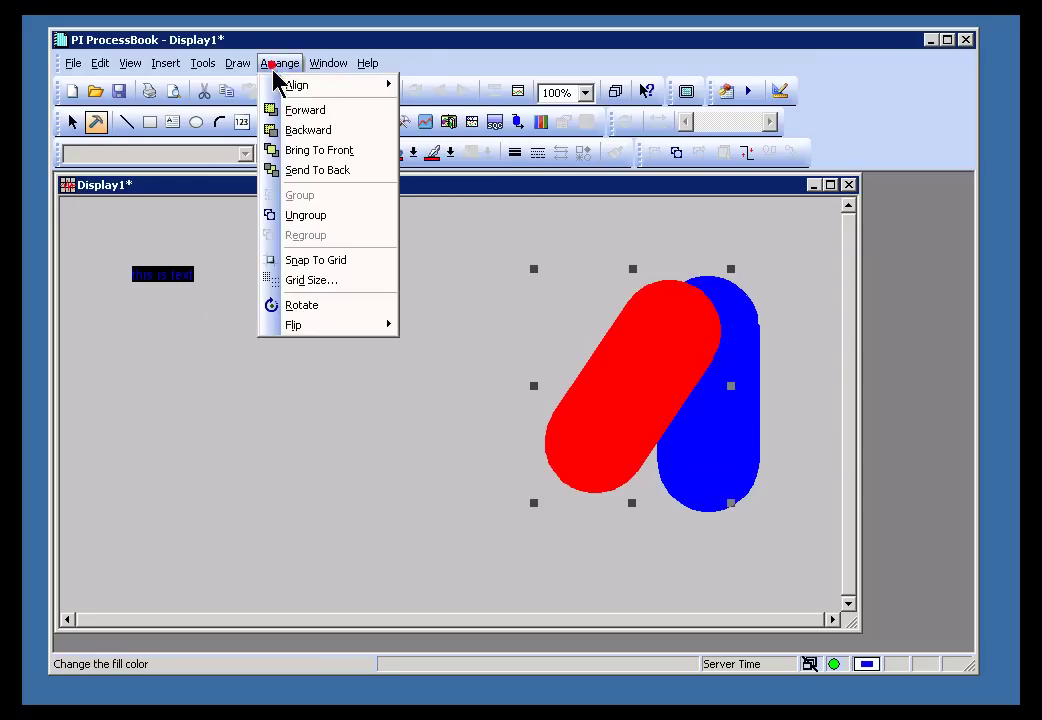
left_click(323, 172)
left_click(707, 352)
left_click(645, 350)
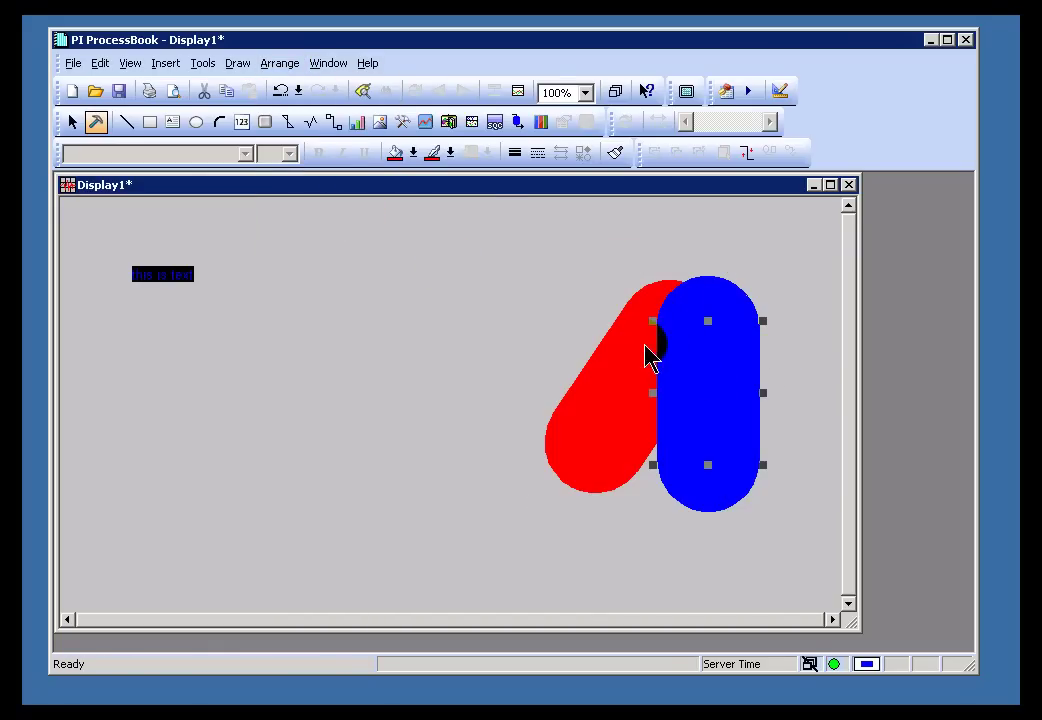
left_click(288, 65)
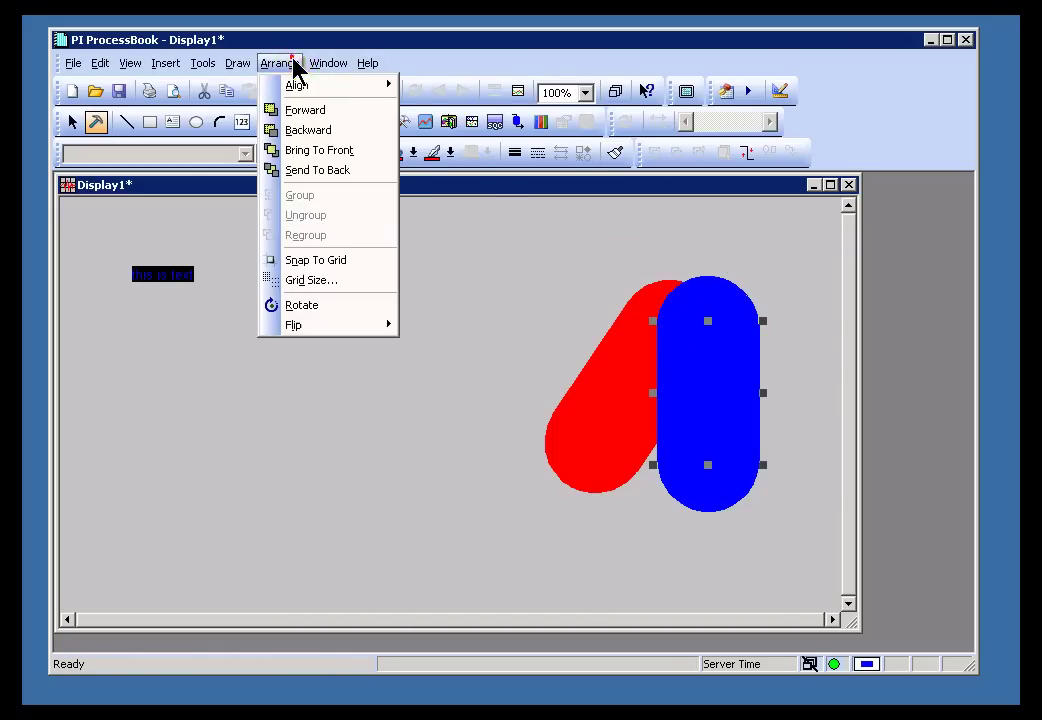
left_click(318, 170)
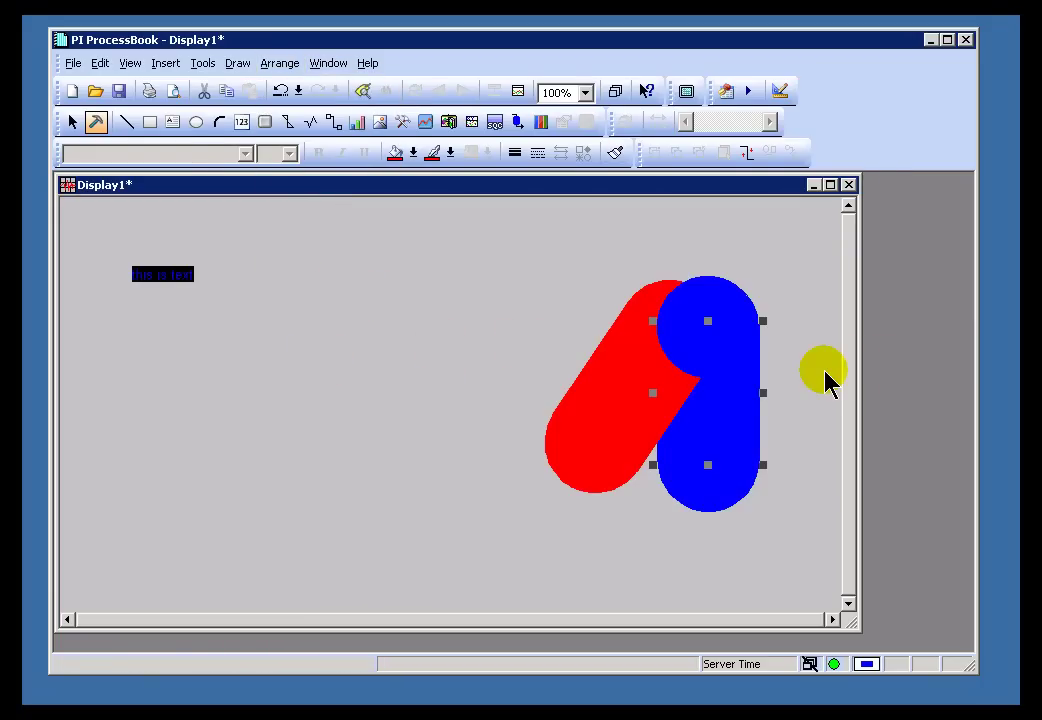